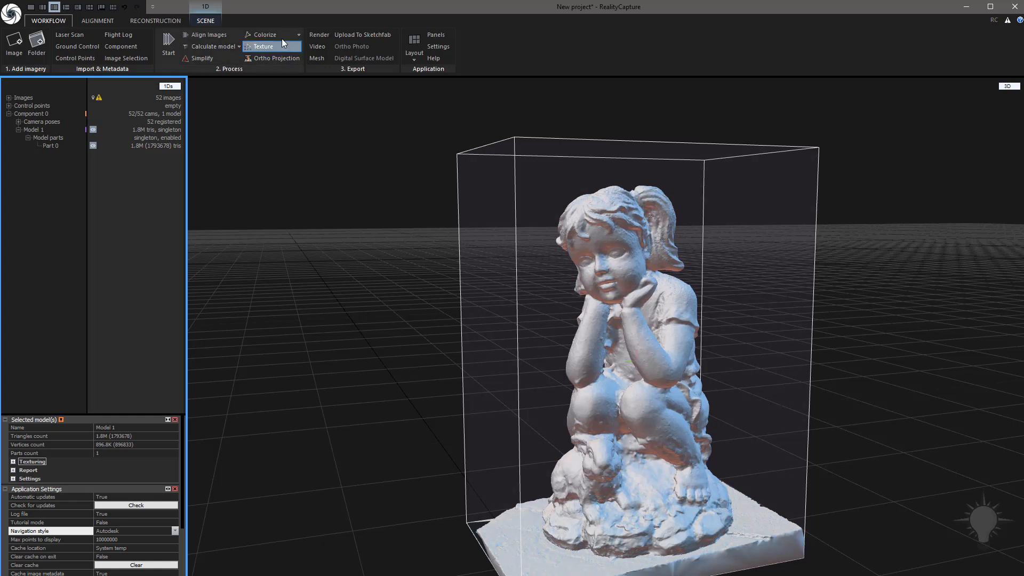
Calculate the texture for the statue model
{"action": "left_click", "coordinate": [299, 35]}
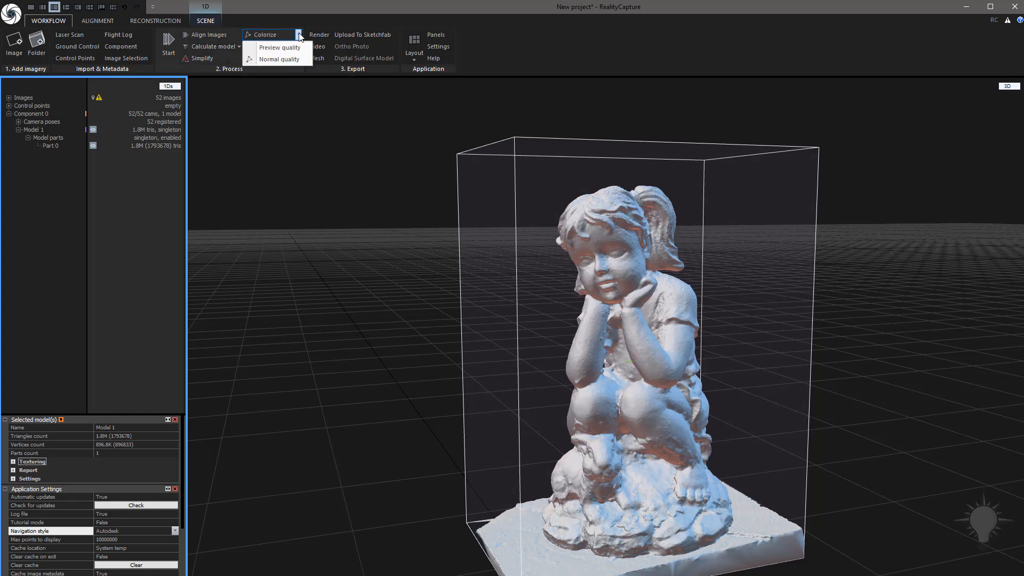
{"action": "left_click", "coordinate": [298, 34]}
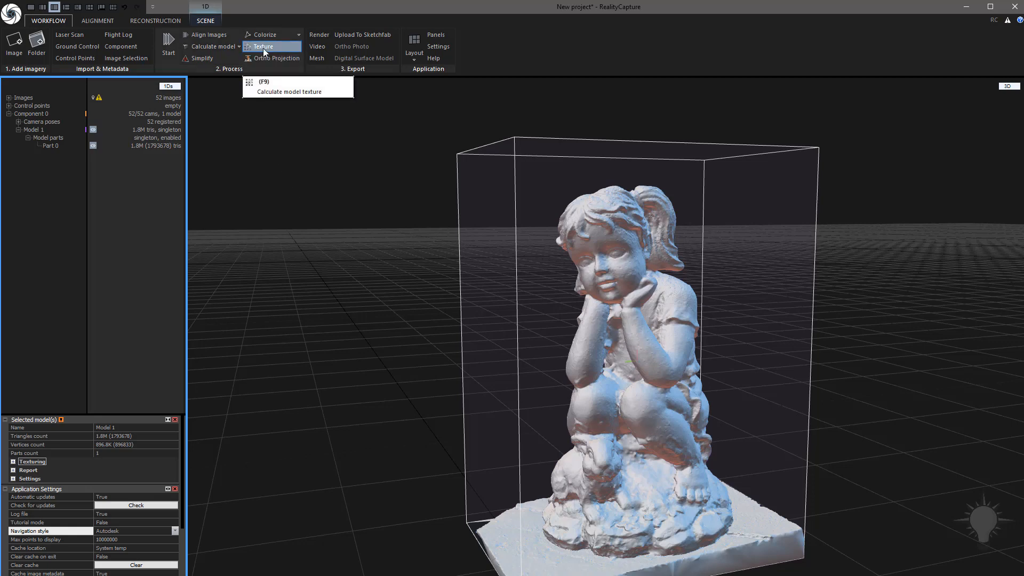
{"action": "left_click", "coordinate": [265, 47]}
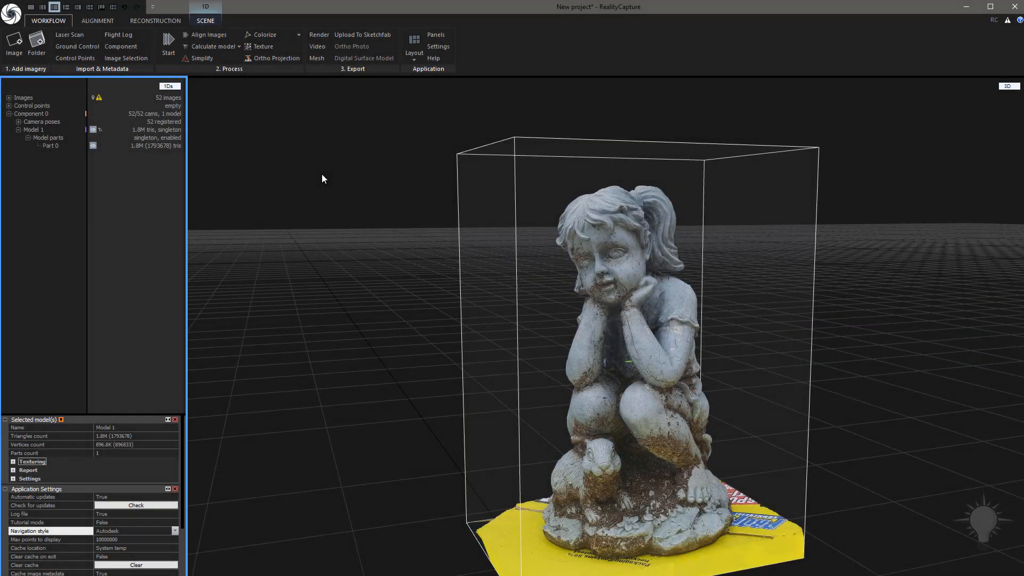
Examine the textured statue up close and from several sides to check the texture quality
{"action": "left_click_drag", "start_coordinate": [645, 363], "coordinate": [715, 454]}
{"action": "scroll", "coordinate": [715, 454], "scroll_direction": "up", "scroll_amount": 6}
{"action": "scroll", "coordinate": [661, 431], "scroll_direction": "down", "scroll_amount": 3}
{"action": "scroll", "coordinate": [661, 431], "scroll_direction": "up", "scroll_amount": 3}
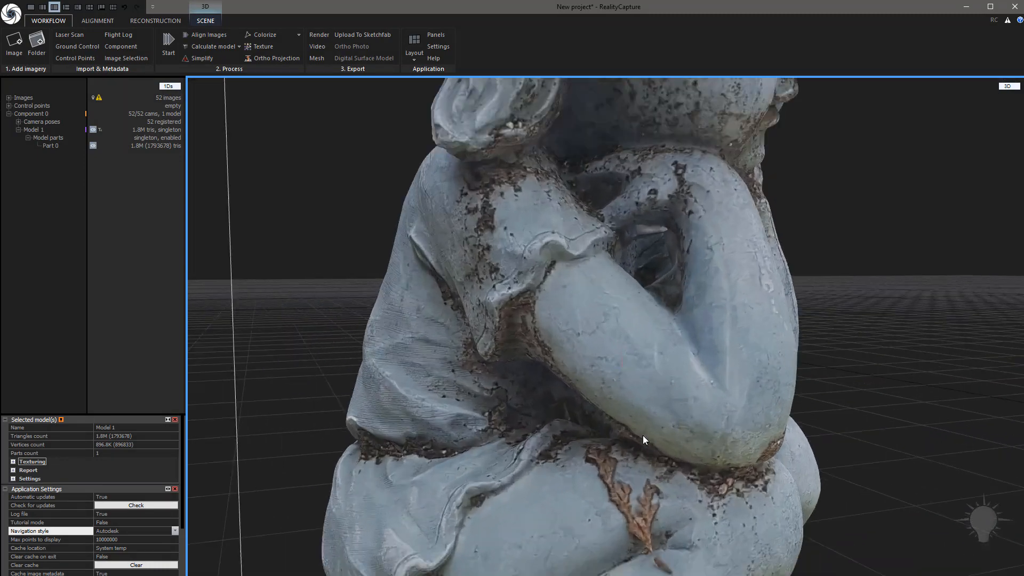
{"action": "scroll", "coordinate": [642, 435], "scroll_direction": "down", "scroll_amount": 3}
{"action": "left_click_drag", "start_coordinate": [658, 430], "coordinate": [676, 383]}
{"action": "scroll", "coordinate": [676, 383], "scroll_direction": "down", "scroll_amount": 3}
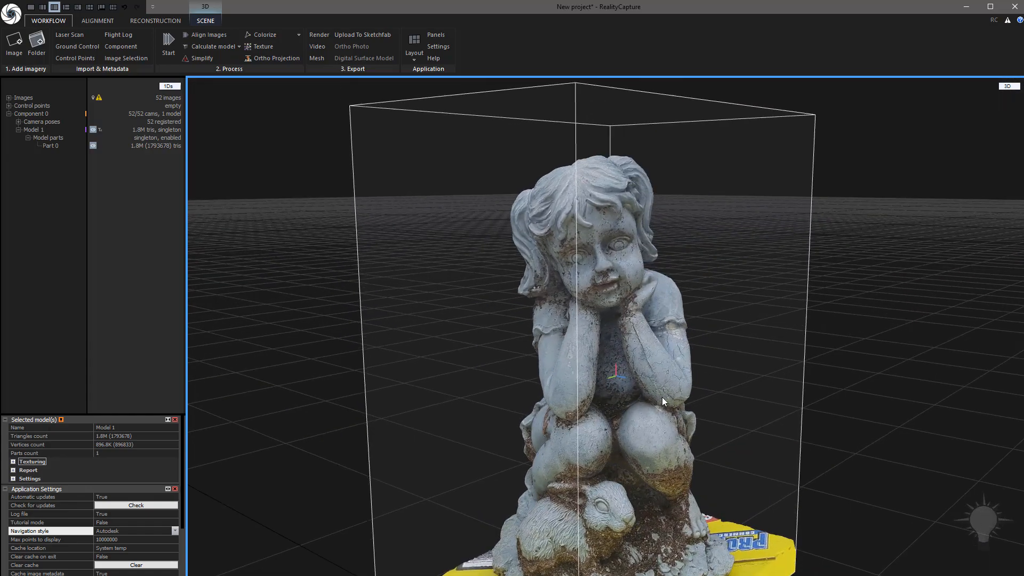
{"action": "scroll", "coordinate": [670, 390], "scroll_direction": "down", "scroll_amount": 2}
{"action": "scroll", "coordinate": [647, 398], "scroll_direction": "up", "scroll_amount": 4}
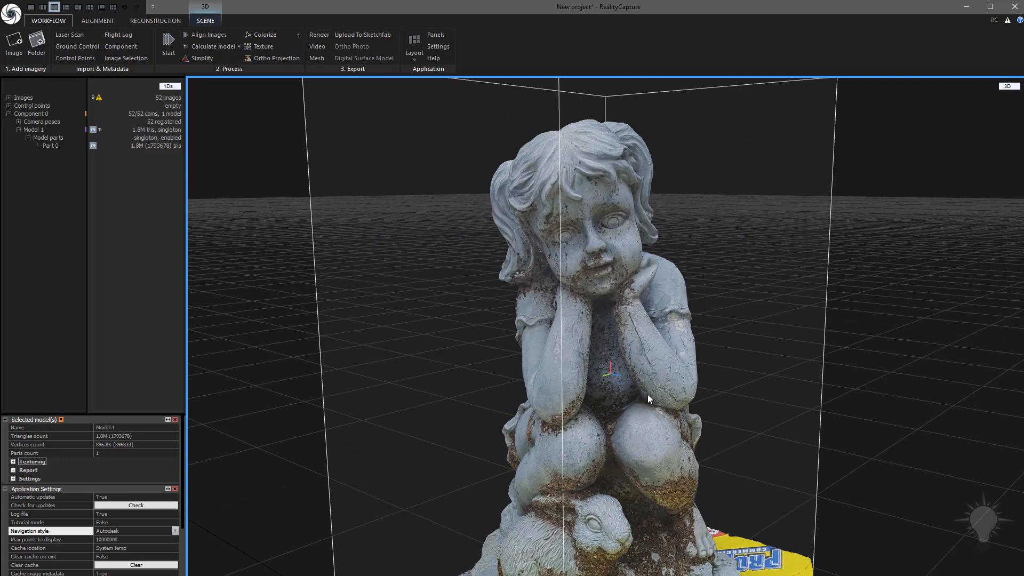
{"action": "mouse_move", "coordinate": [654, 401]}
{"action": "left_mouse_down"}
{"action": "mouse_move", "coordinate": [644, 386]}
{"action": "mouse_move", "coordinate": [709, 384]}
{"action": "mouse_move", "coordinate": [658, 400]}
{"action": "left_mouse_up"}
{"action": "scroll", "coordinate": [675, 388], "scroll_direction": "down", "scroll_amount": 3}
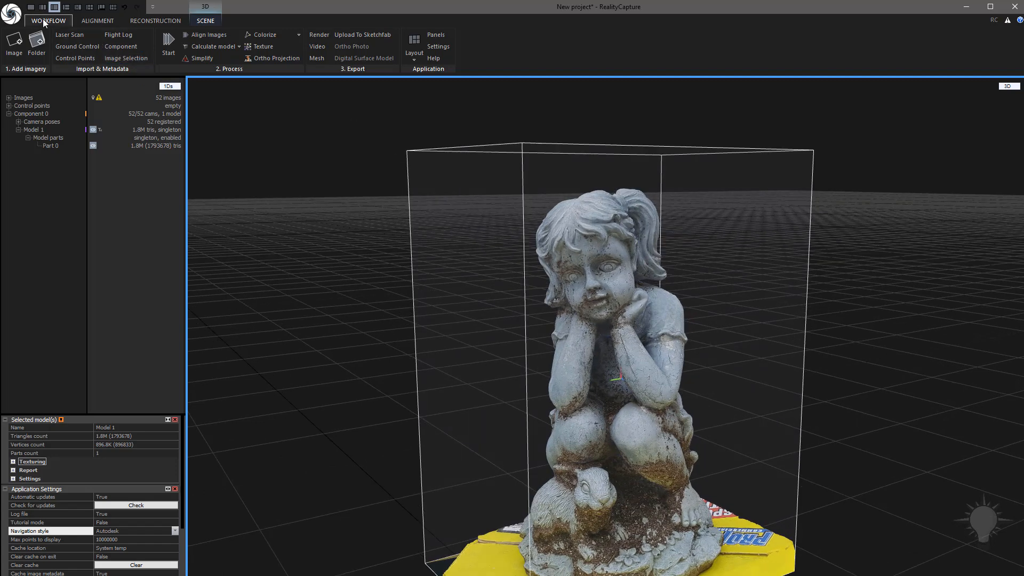
{"action": "left_click", "coordinate": [324, 37]}
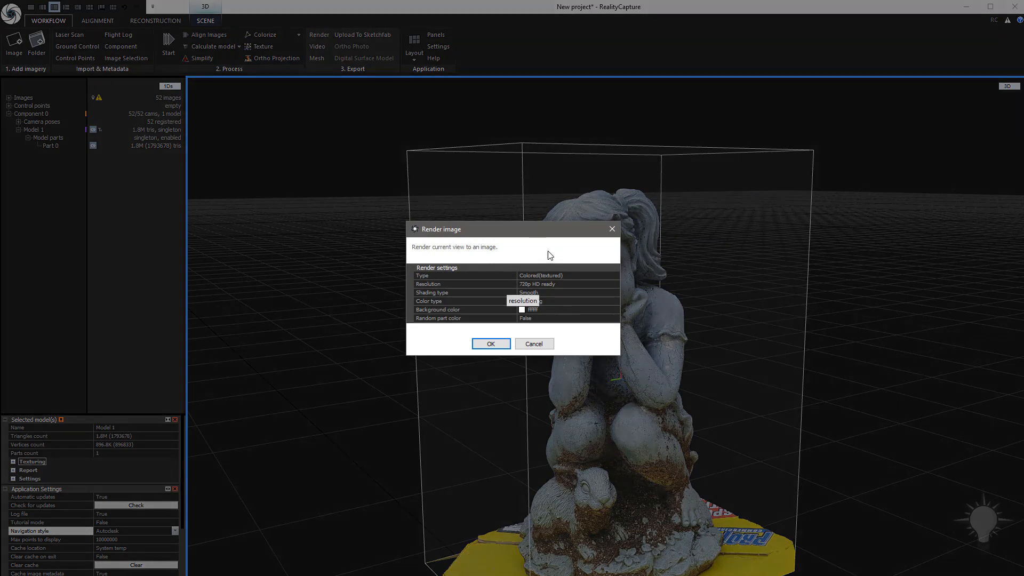
{"action": "left_click", "coordinate": [610, 229]}
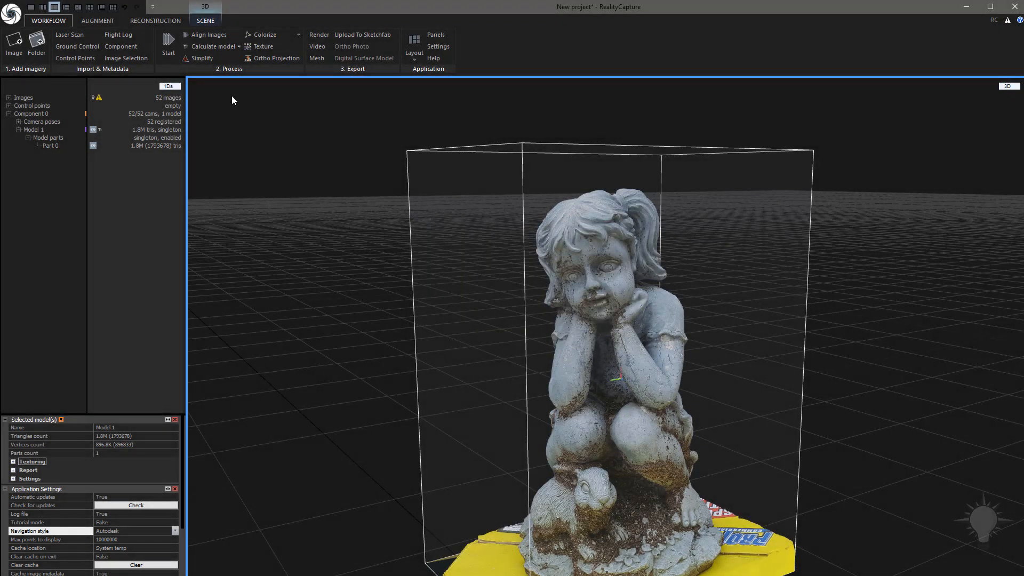
{"action": "left_click", "coordinate": [210, 21]}
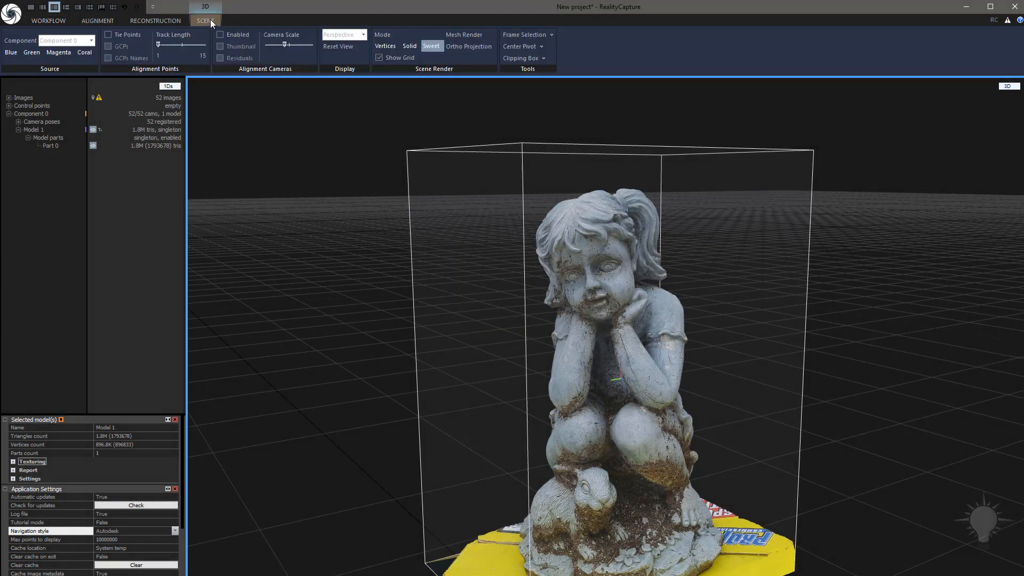
{"action": "left_click", "coordinate": [464, 34]}
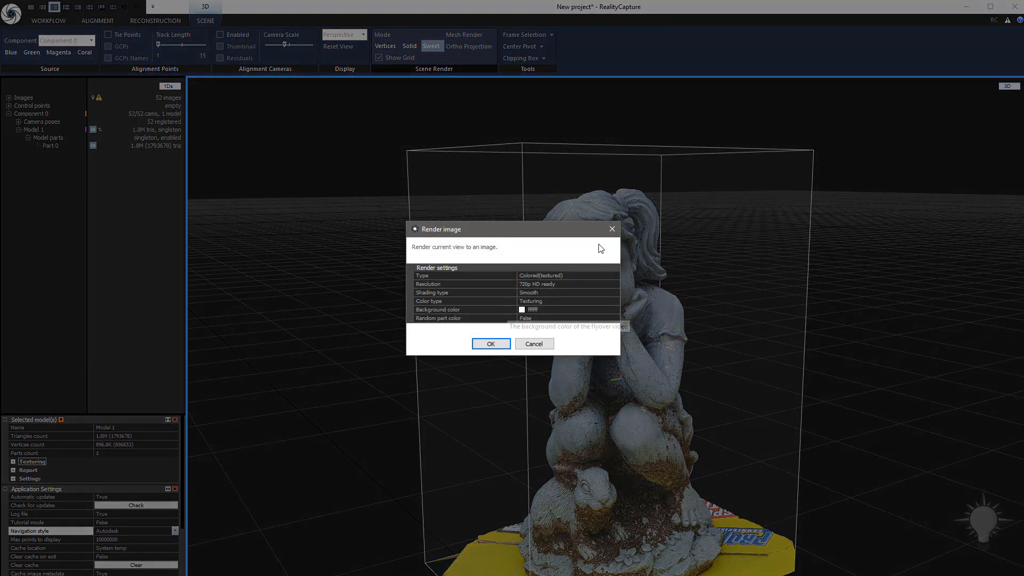
{"action": "left_click", "coordinate": [611, 228]}
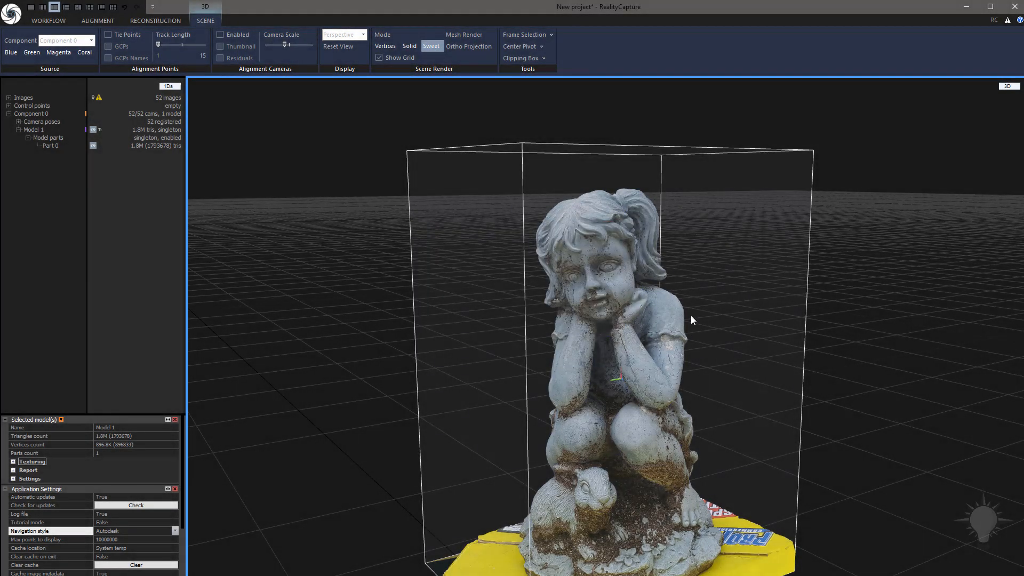
{"action": "left_click", "coordinate": [160, 22]}
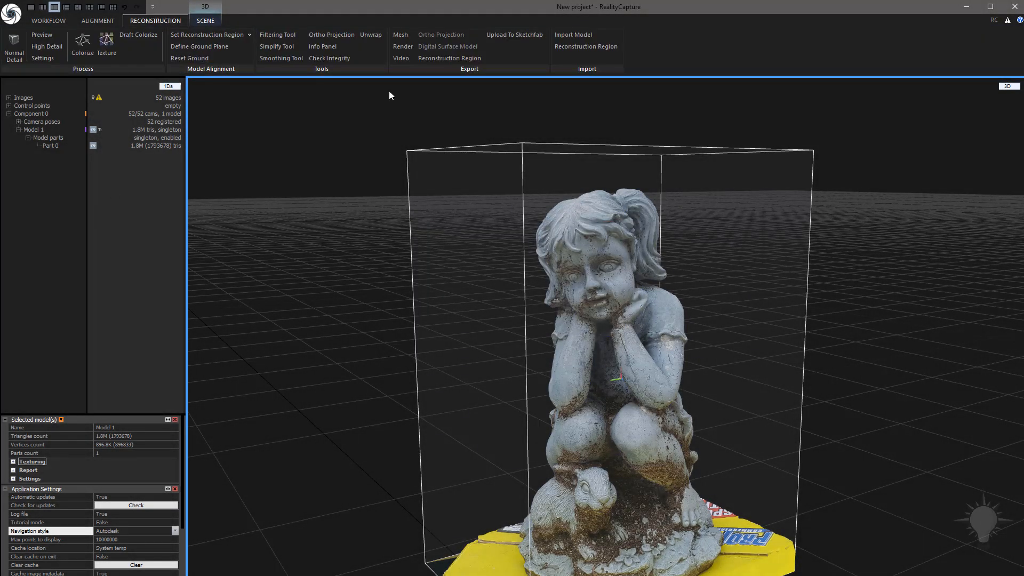
{"action": "left_click", "coordinate": [403, 47]}
{"action": "left_click", "coordinate": [612, 228]}
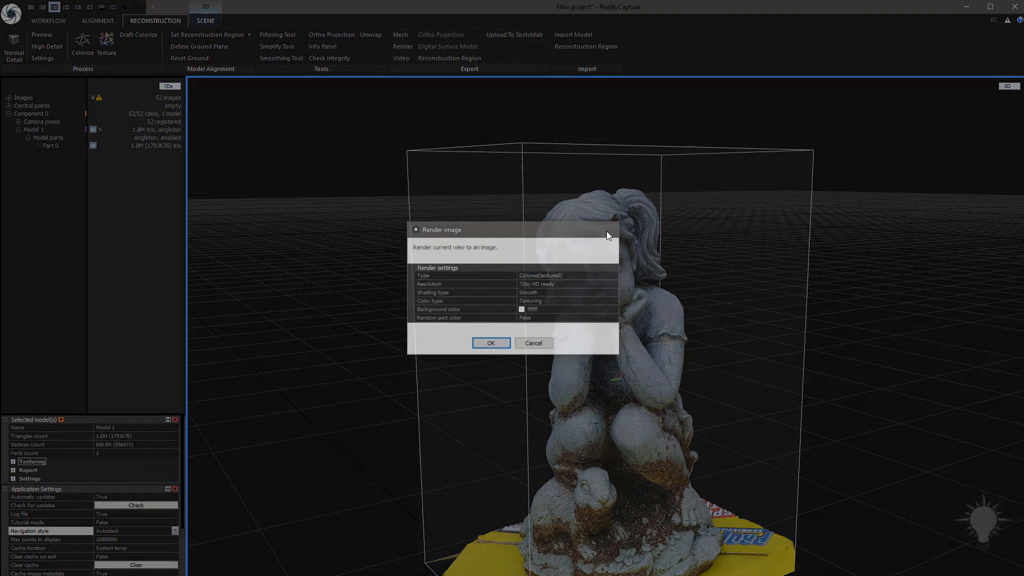
Render the current view to an image with type Colored(textured) and resolution 720p HD ready
{"action": "left_click", "coordinate": [49, 20]}
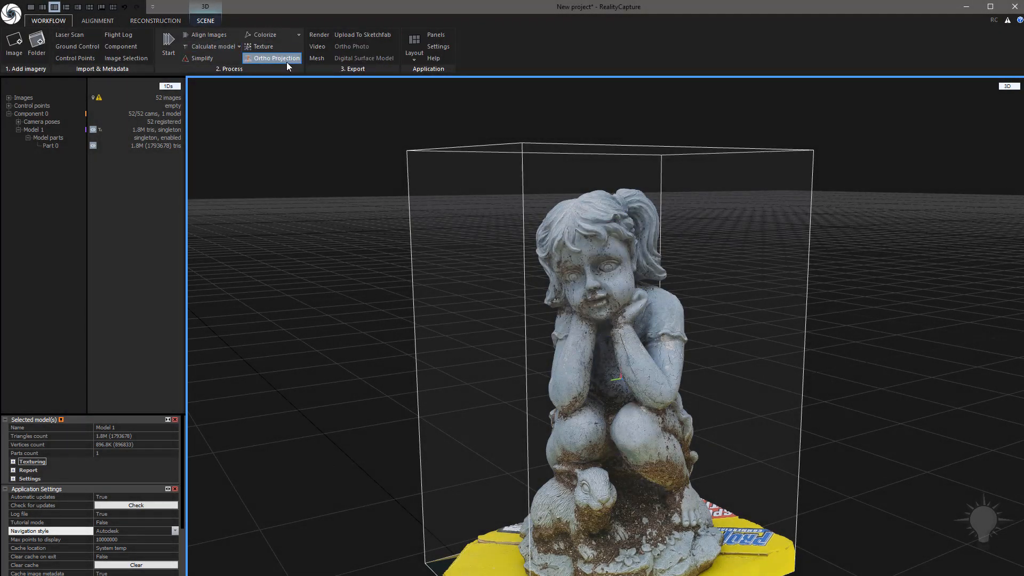
{"action": "left_click", "coordinate": [319, 35]}
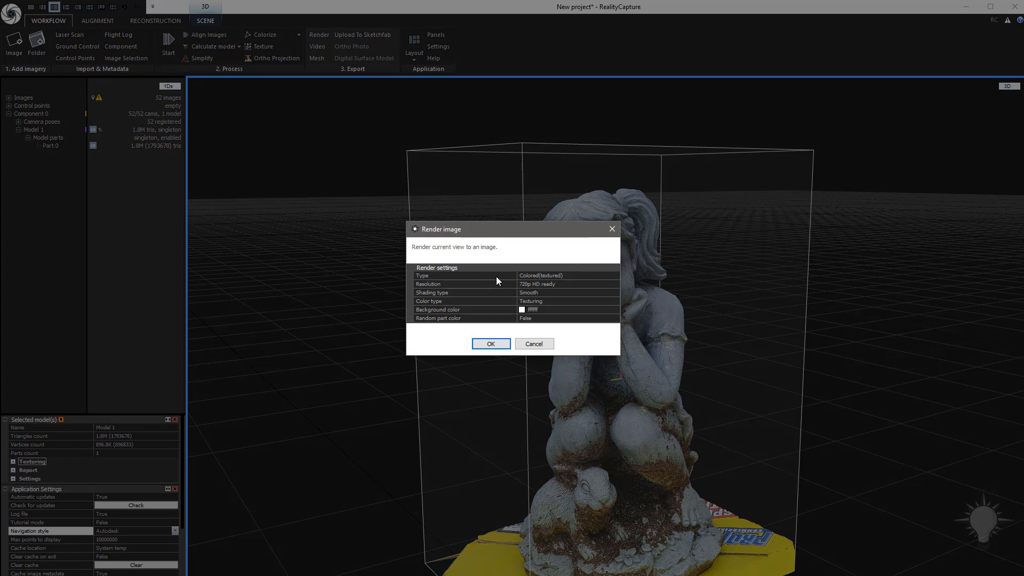
{"action": "left_click", "coordinate": [566, 275]}
{"action": "left_click", "coordinate": [614, 275]}
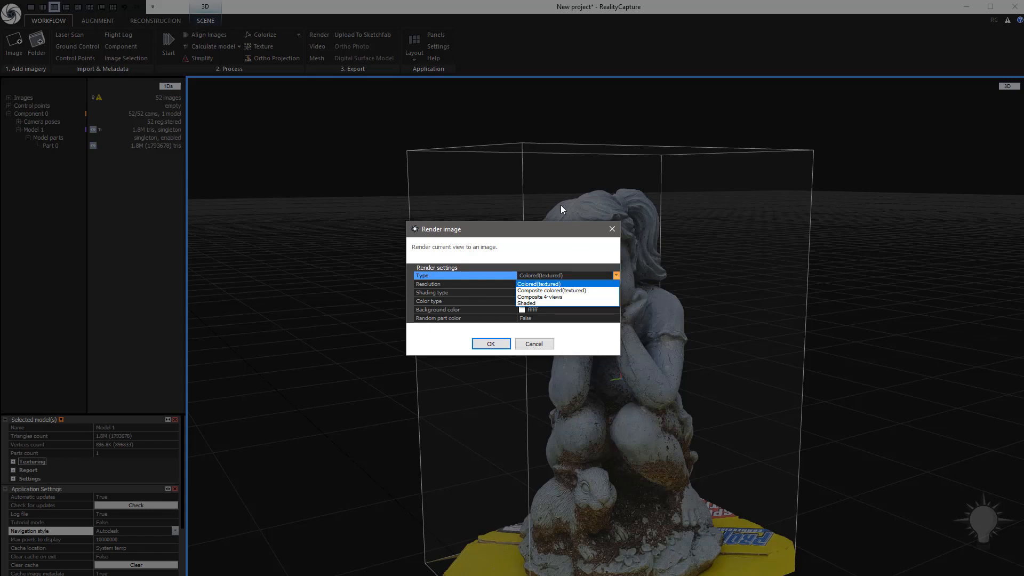
{"action": "left_click", "coordinate": [617, 274]}
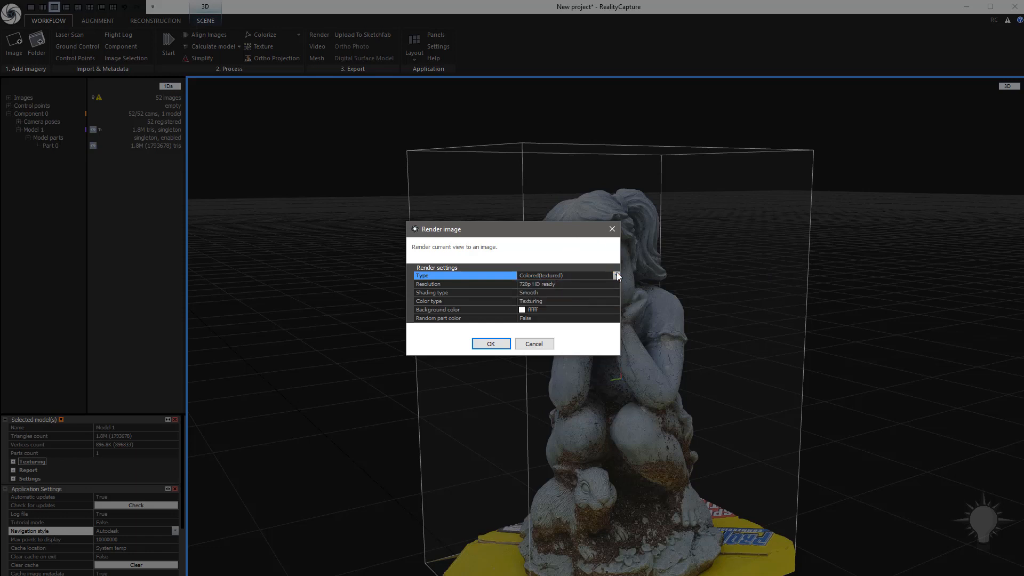
{"action": "left_click", "coordinate": [572, 283]}
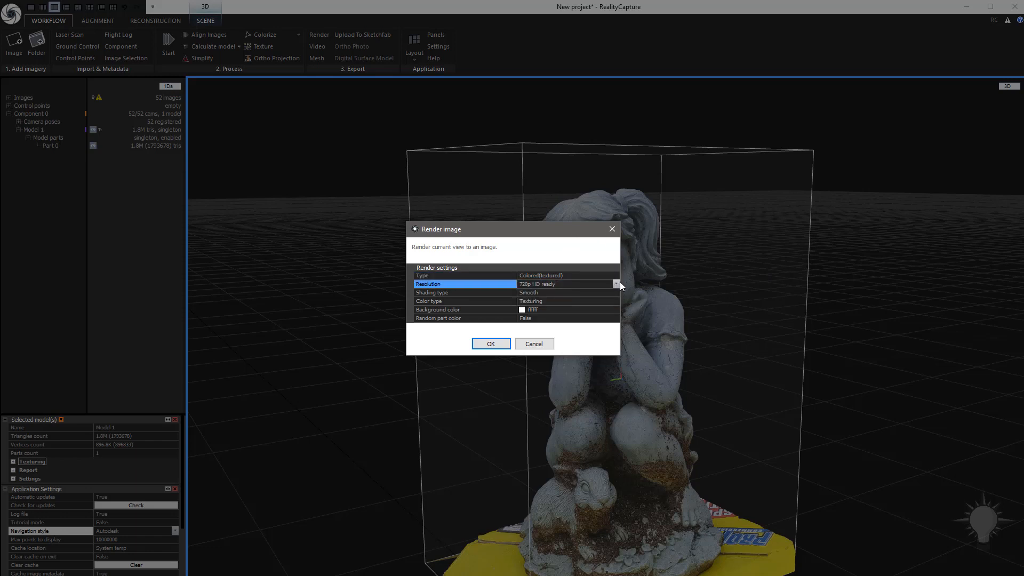
{"action": "left_click", "coordinate": [617, 284]}
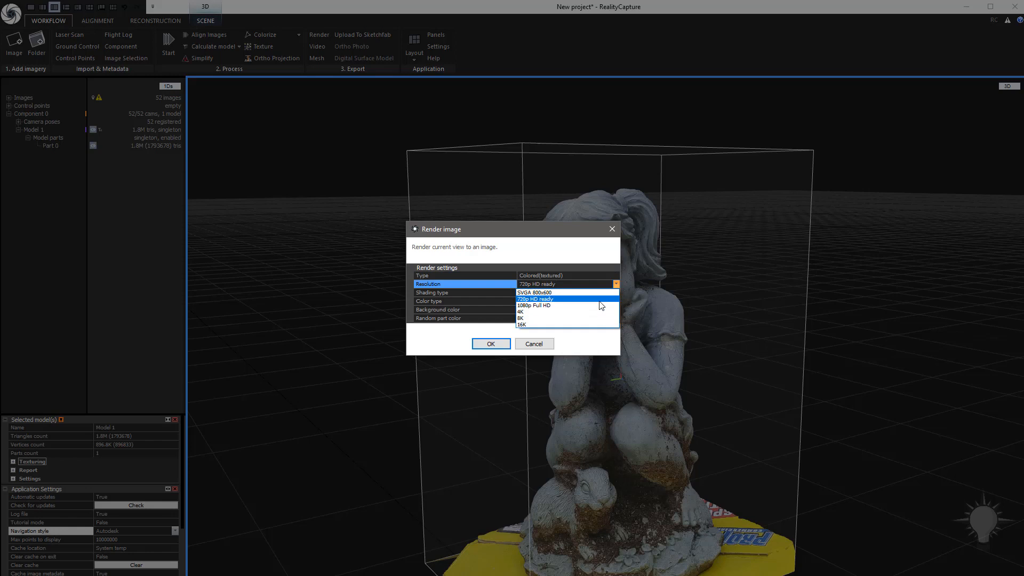
{"action": "left_click", "coordinate": [616, 283]}
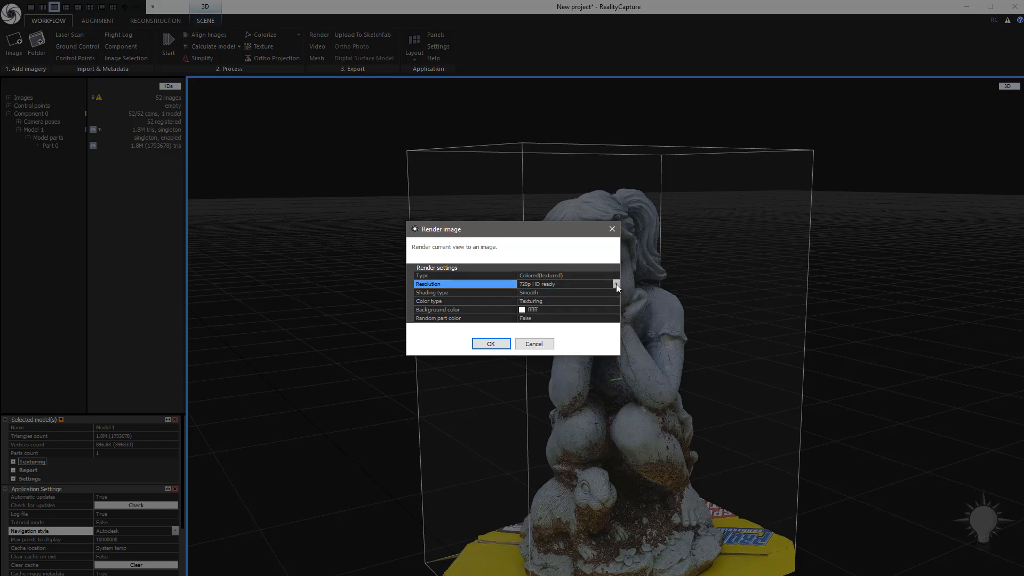
{"action": "left_click", "coordinate": [491, 343]}
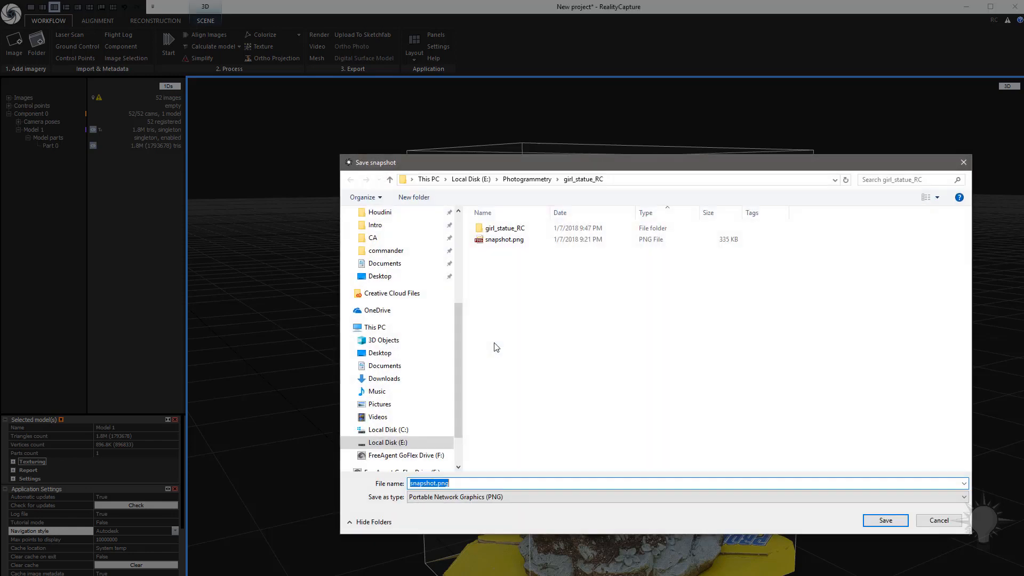
Save the rendered view as snapshot.png in the Desktop folder
{"action": "left_click", "coordinate": [386, 264]}
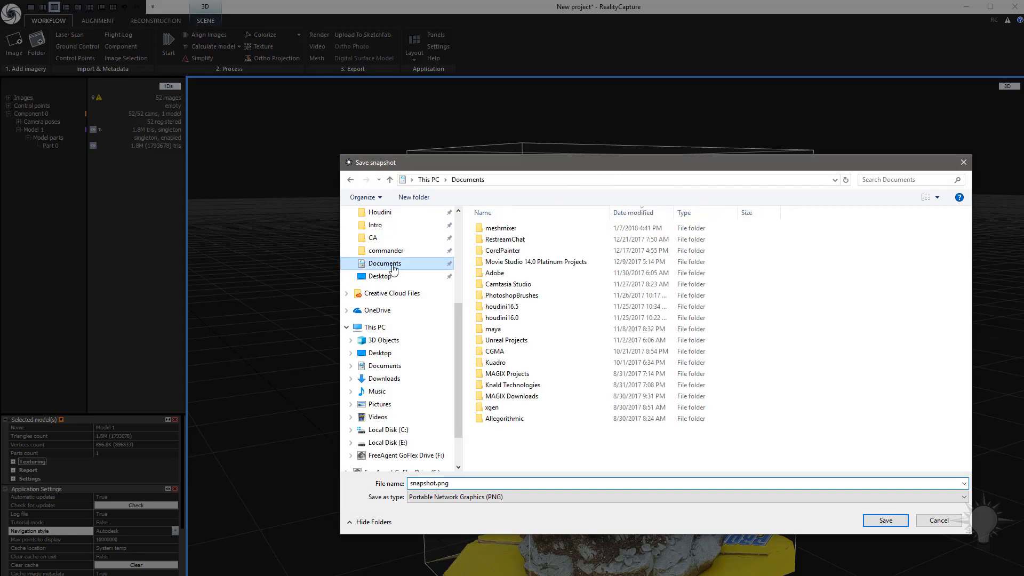
{"action": "left_click", "coordinate": [380, 277]}
{"action": "left_click", "coordinate": [885, 520]}
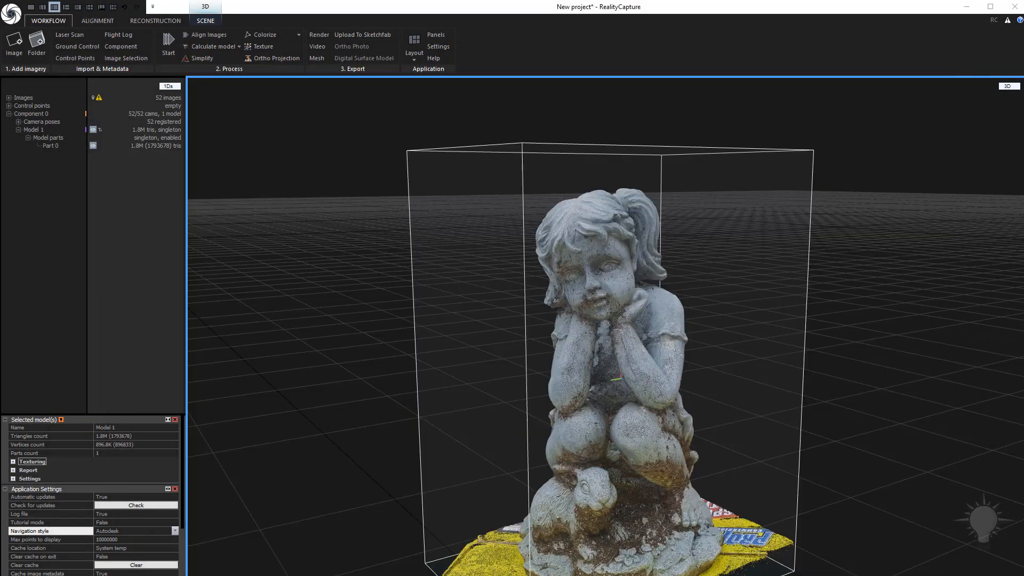
Export the mesh in Autodesk's FBX format as girl_statue_hpoly into the outer girl_statue_RC folder under Photogrammetry
{"action": "left_click", "coordinate": [315, 58]}
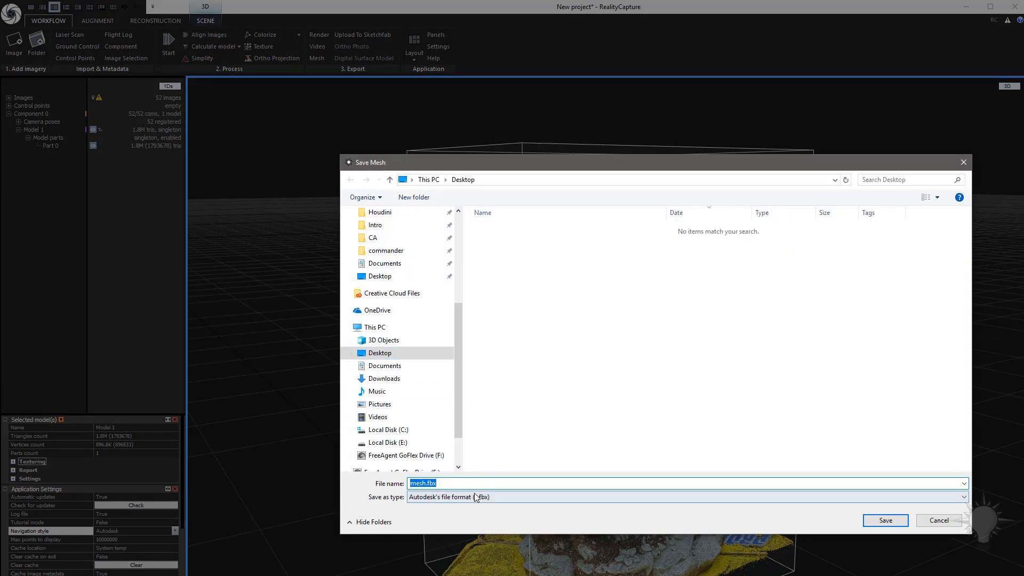
{"action": "left_click", "coordinate": [487, 502]}
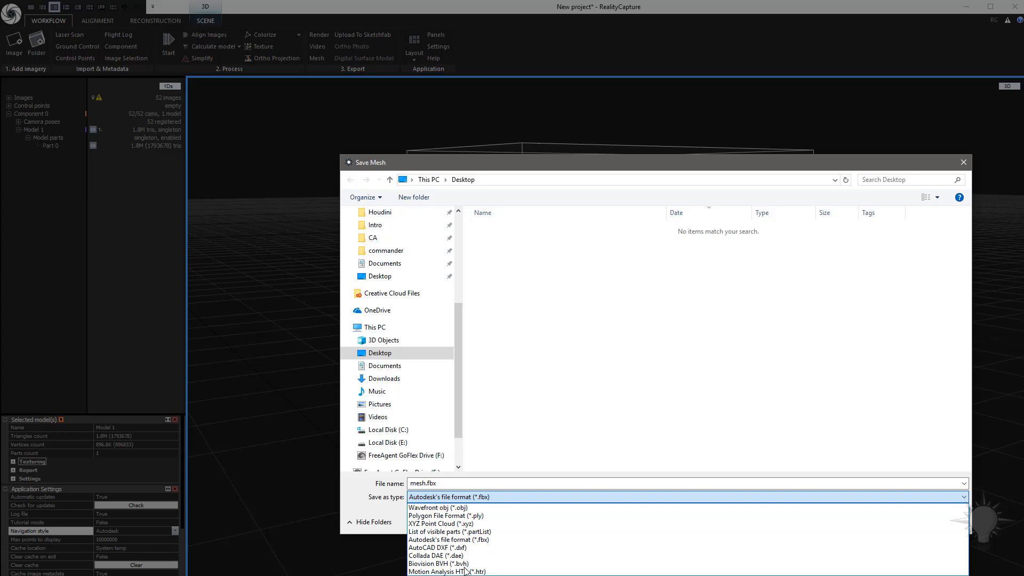
{"action": "left_click", "coordinate": [473, 540]}
{"action": "scroll", "coordinate": [393, 367], "scroll_direction": "up", "scroll_amount": 5}
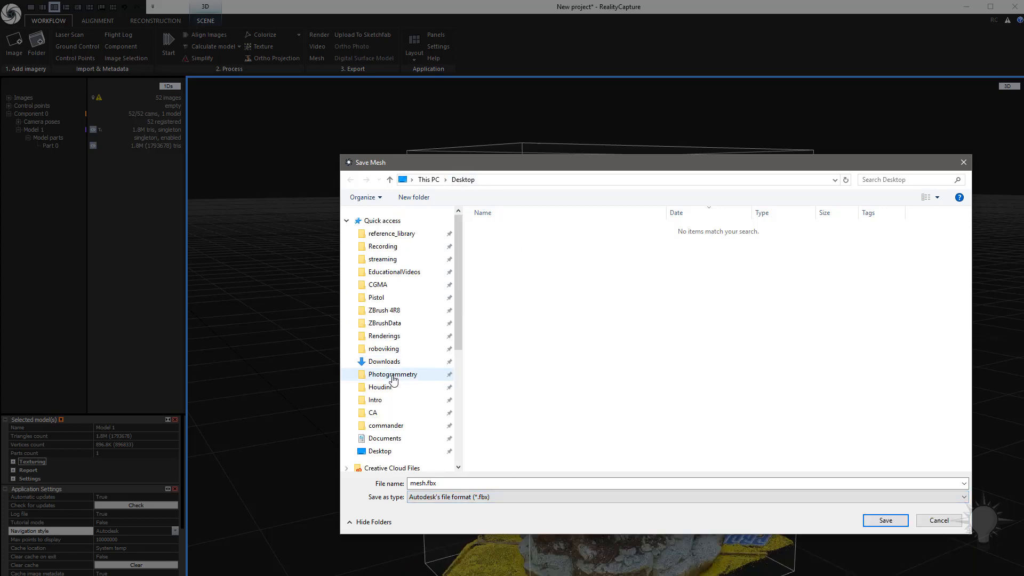
{"action": "left_click", "coordinate": [392, 376]}
{"action": "double_click", "coordinate": [504, 228]}
{"action": "double_click", "coordinate": [504, 229]}
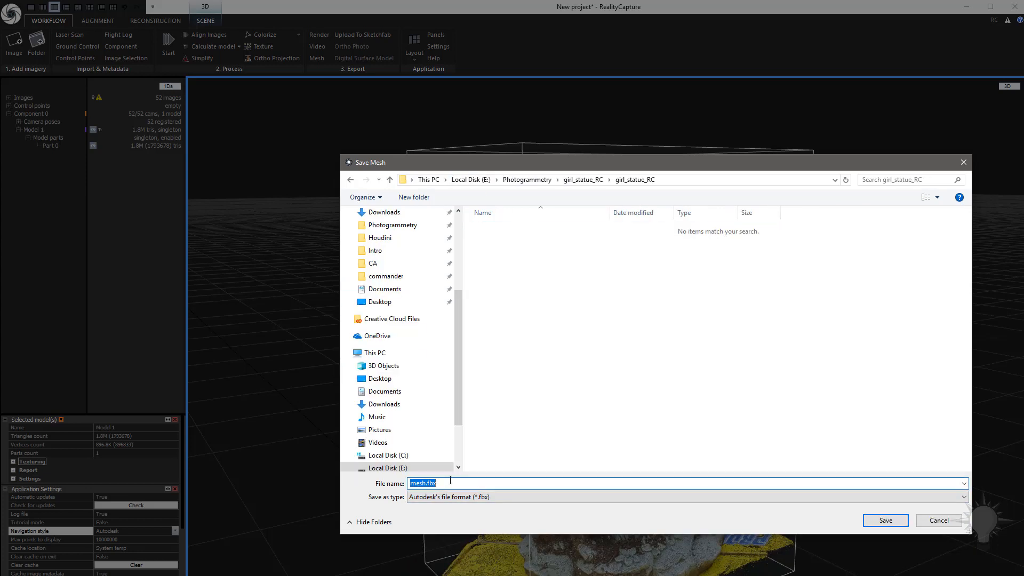
{"action": "left_click", "coordinate": [583, 179]}
{"action": "type", "text": "girl"}
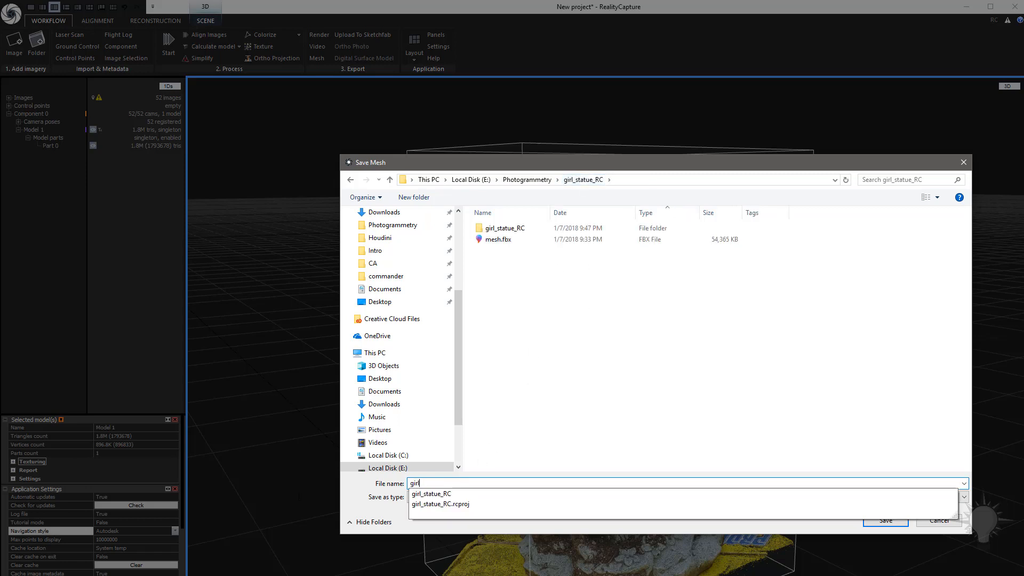
{"action": "type", "text": "_statue_hpoly"}
{"action": "key", "text": "Return"}
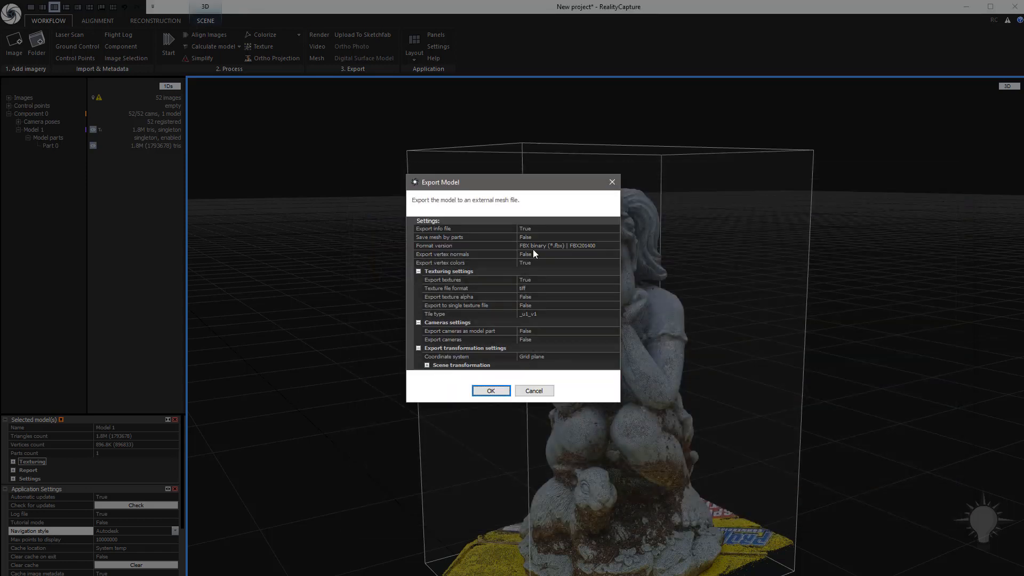
Complete the model export with tiff as the texture file format
{"action": "left_click", "coordinate": [555, 291]}
{"action": "left_click", "coordinate": [615, 288]}
{"action": "left_click", "coordinate": [615, 288]}
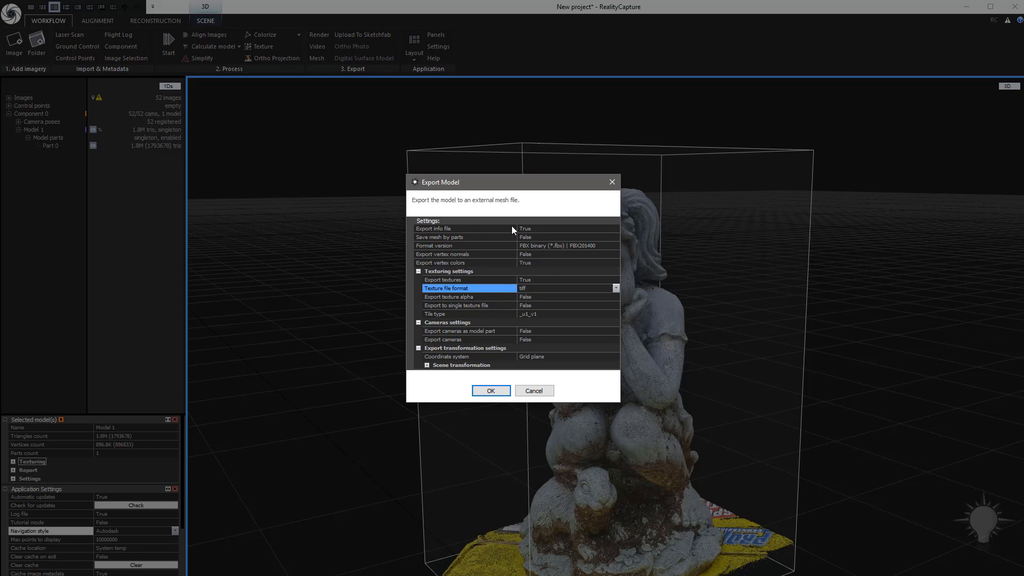
{"action": "left_click", "coordinate": [490, 391]}
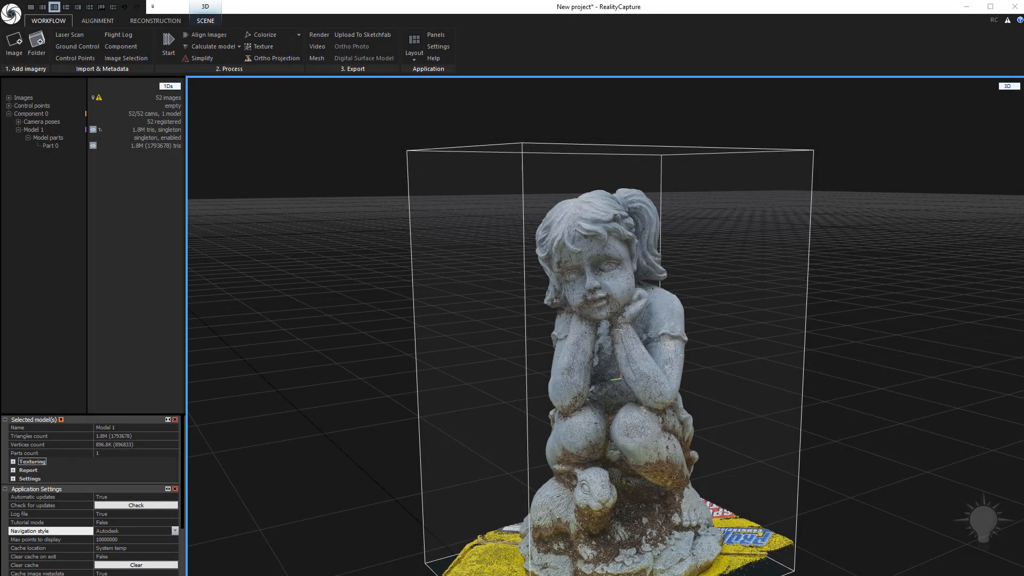
Save the project over the existing girl_statue_RC.rcproj file
{"action": "left_click", "coordinate": [11, 13]}
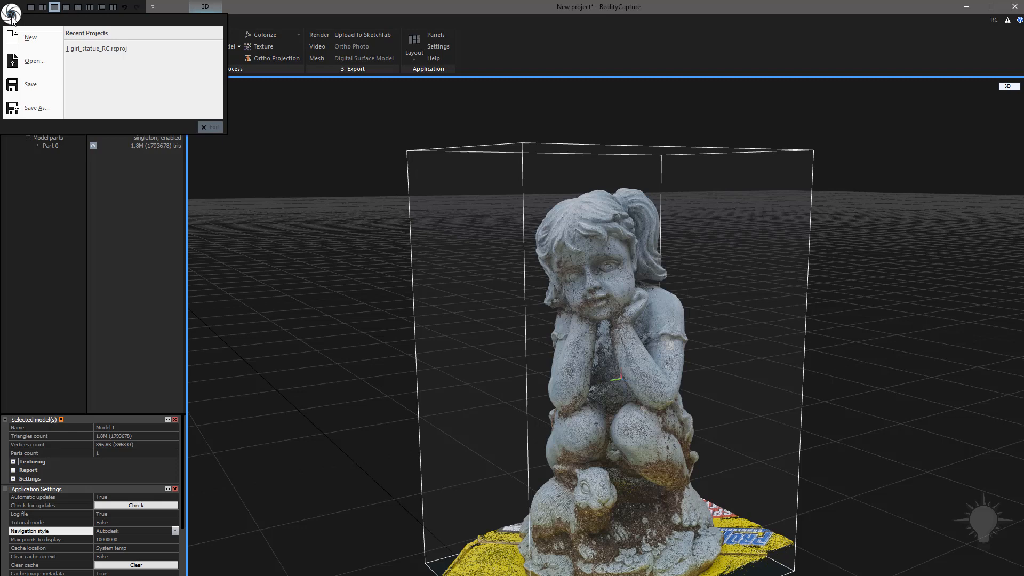
{"action": "left_click", "coordinate": [25, 86]}
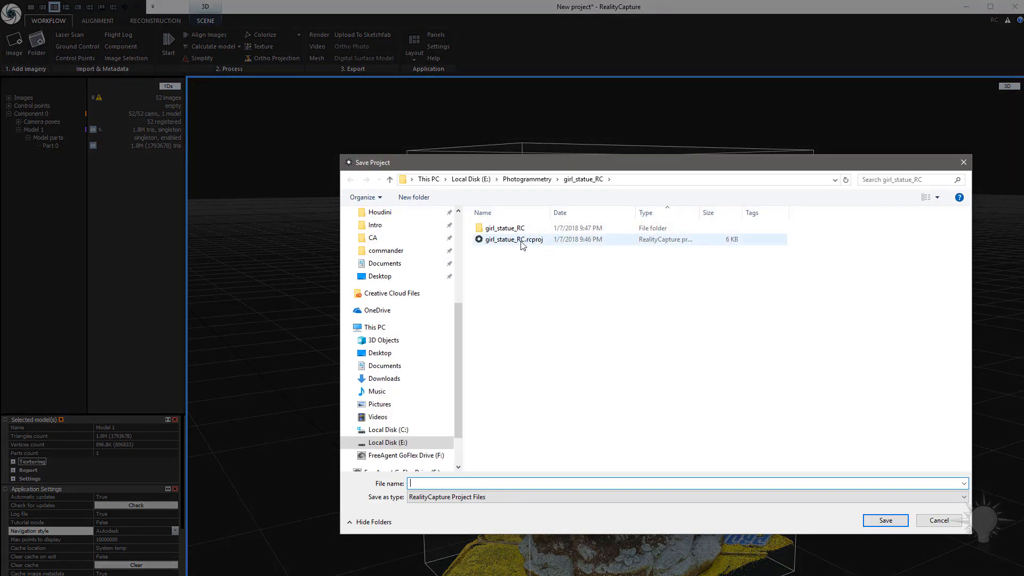
{"action": "double_click", "coordinate": [516, 244]}
{"action": "left_click", "coordinate": [529, 283]}
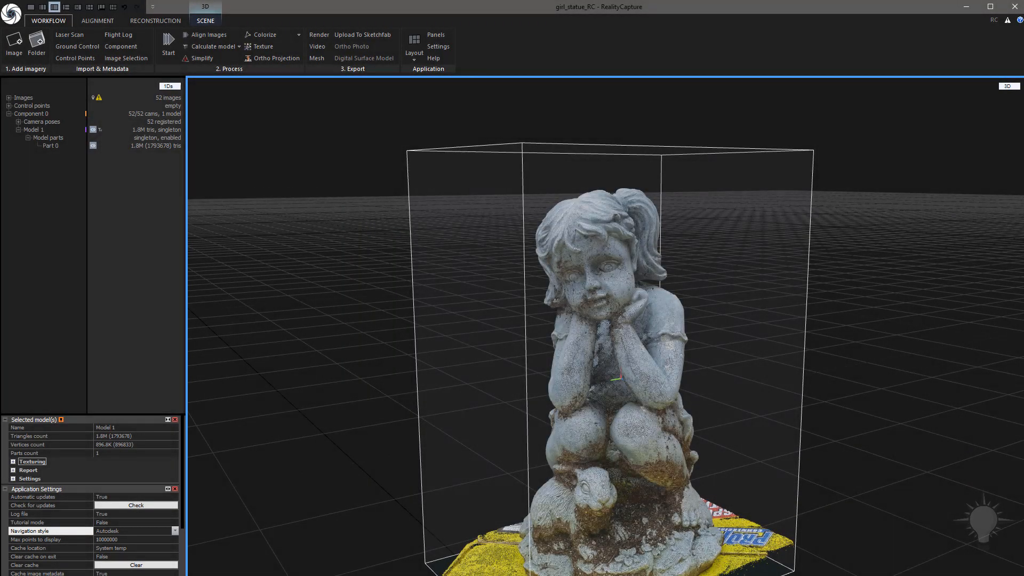
Switch to ZBrush at full-screen size and dock the Zplugin palette in the empty tray with FBX ExportImport expanded
{"action": "left_click", "coordinate": [80, 575]}
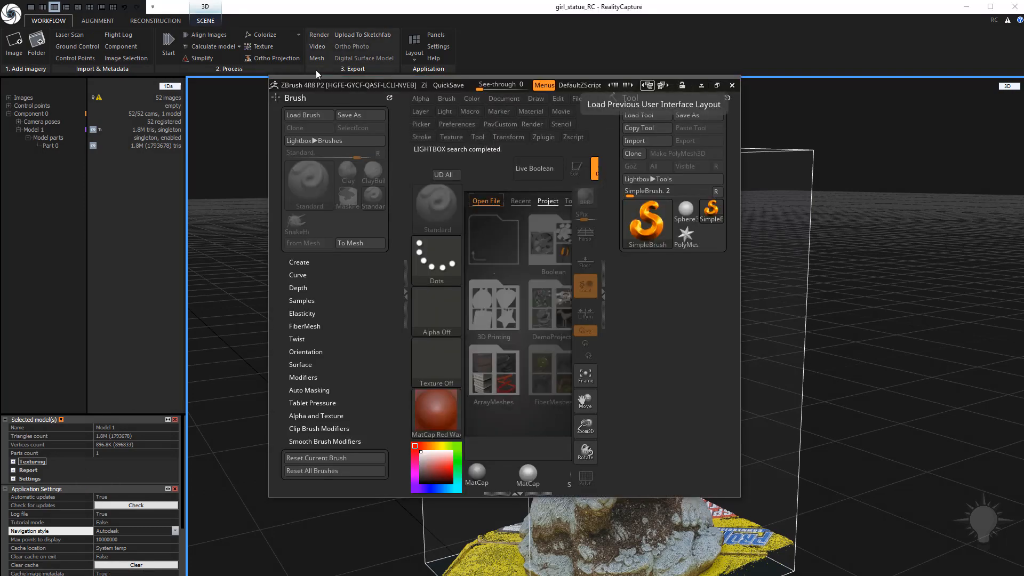
{"action": "double_click", "coordinate": [271, 84]}
{"action": "left_click", "coordinate": [786, 7]}
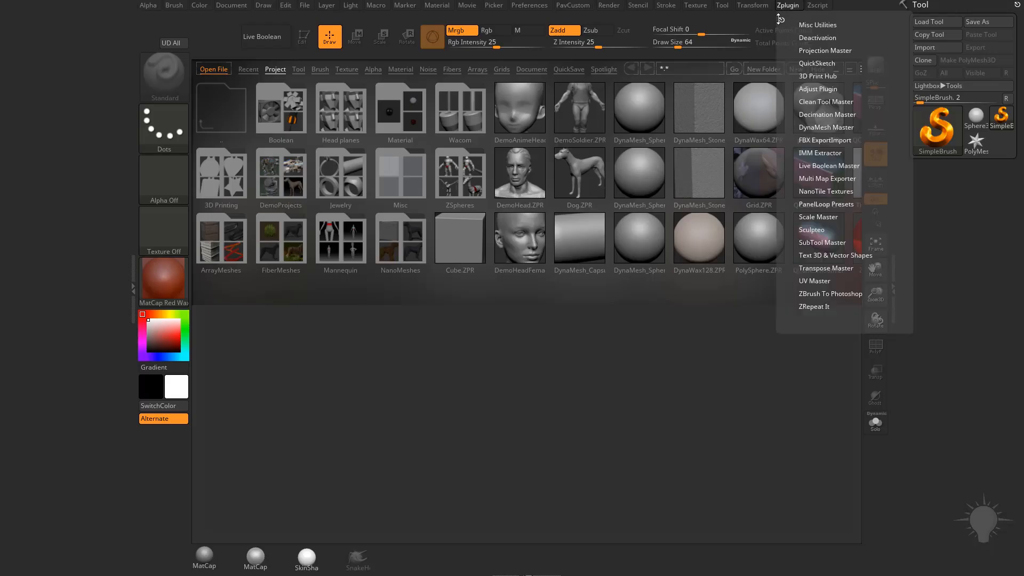
{"action": "left_click_drag", "start_coordinate": [779, 18], "coordinate": [59, 117]}
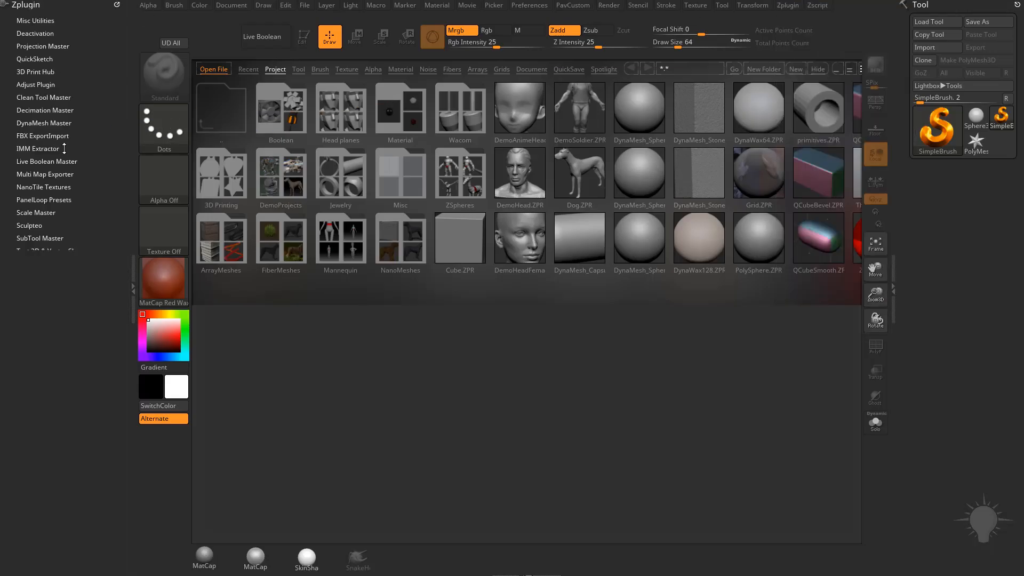
{"action": "left_click", "coordinate": [36, 135]}
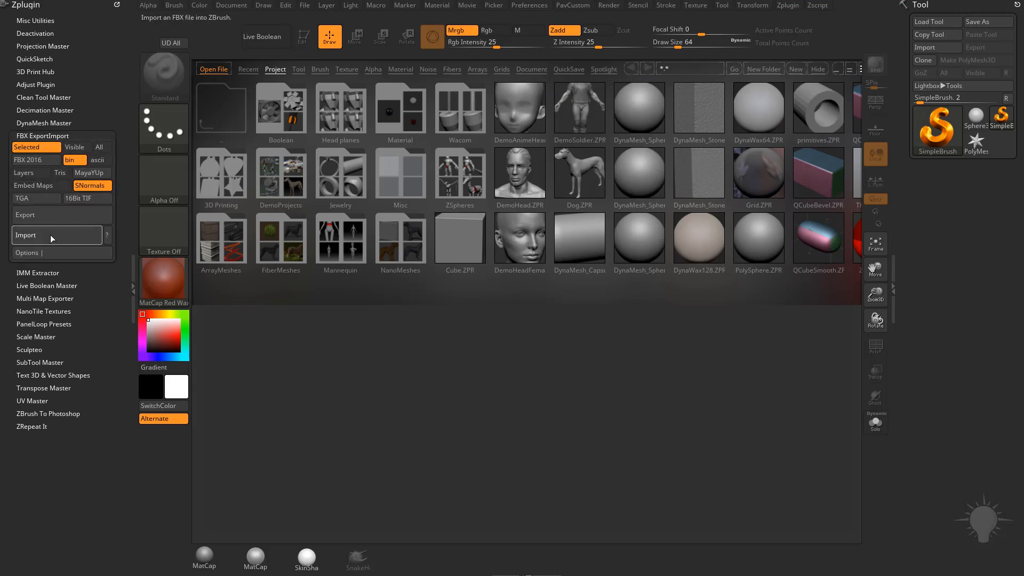
Import the statue's FBX mesh from the girl_statue_RC folder under Photogrammetry
{"action": "left_click", "coordinate": [50, 234]}
{"action": "scroll", "coordinate": [54, 234], "scroll_direction": "up", "scroll_amount": 2}
{"action": "left_click", "coordinate": [53, 205]}
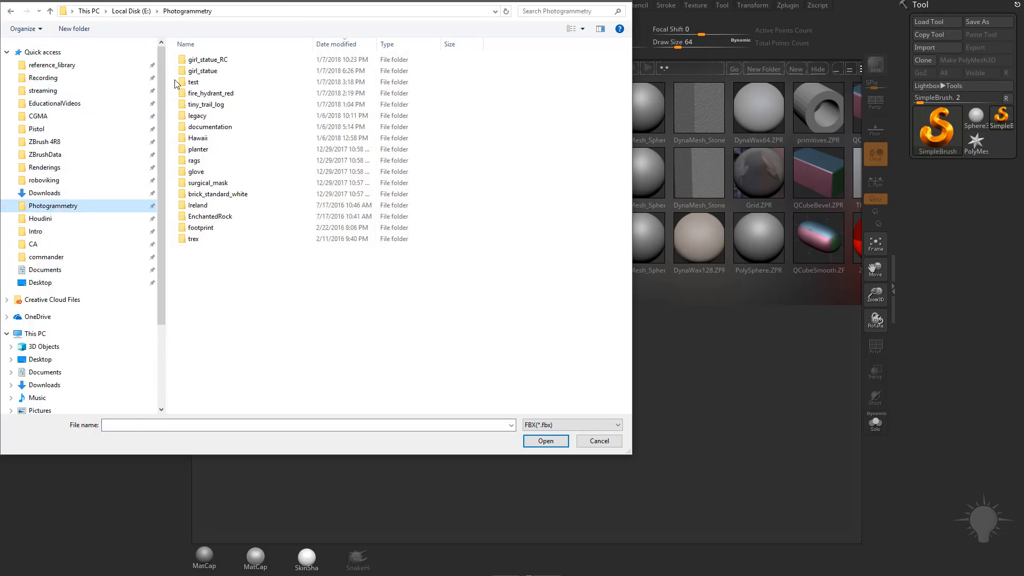
{"action": "double_click", "coordinate": [207, 59]}
{"action": "double_click", "coordinate": [211, 71]}
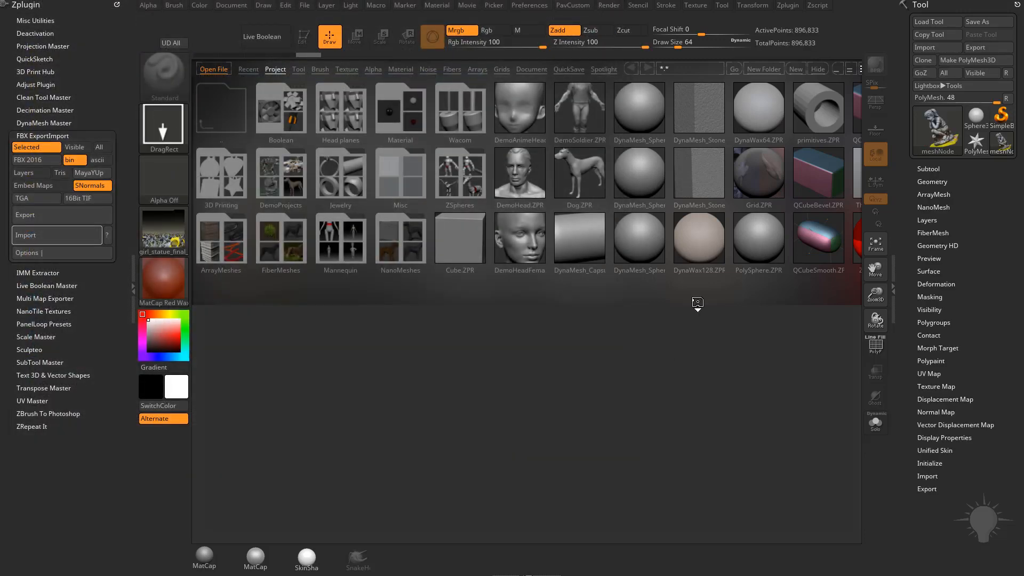
Hide LightBox, place the imported statue on the canvas in Edit mode, and orient it upright facing the front
{"action": "left_click", "coordinate": [817, 69]}
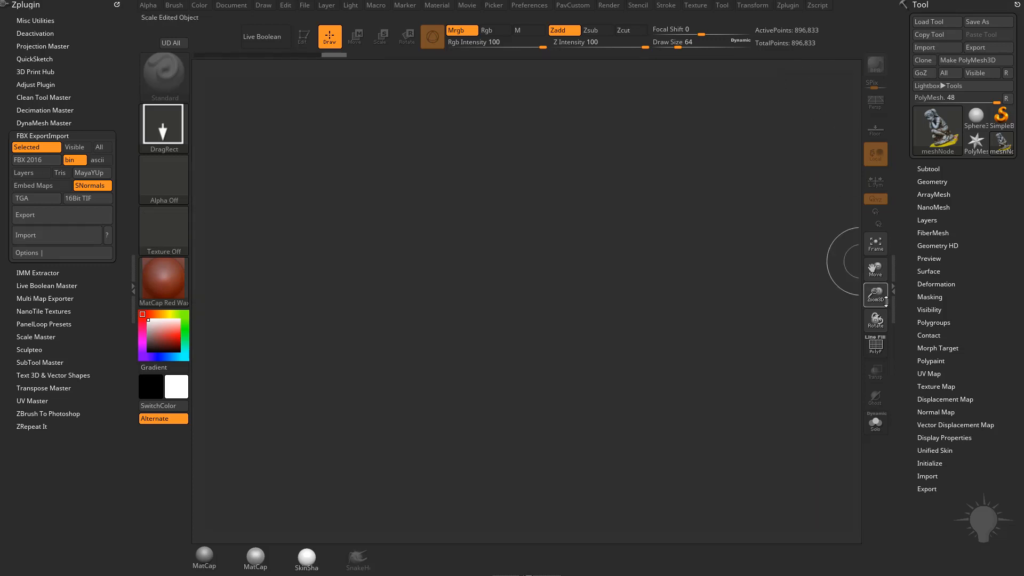
{"action": "left_click_drag", "start_coordinate": [507, 292], "coordinate": [403, 217]}
{"action": "left_click", "coordinate": [298, 43]}
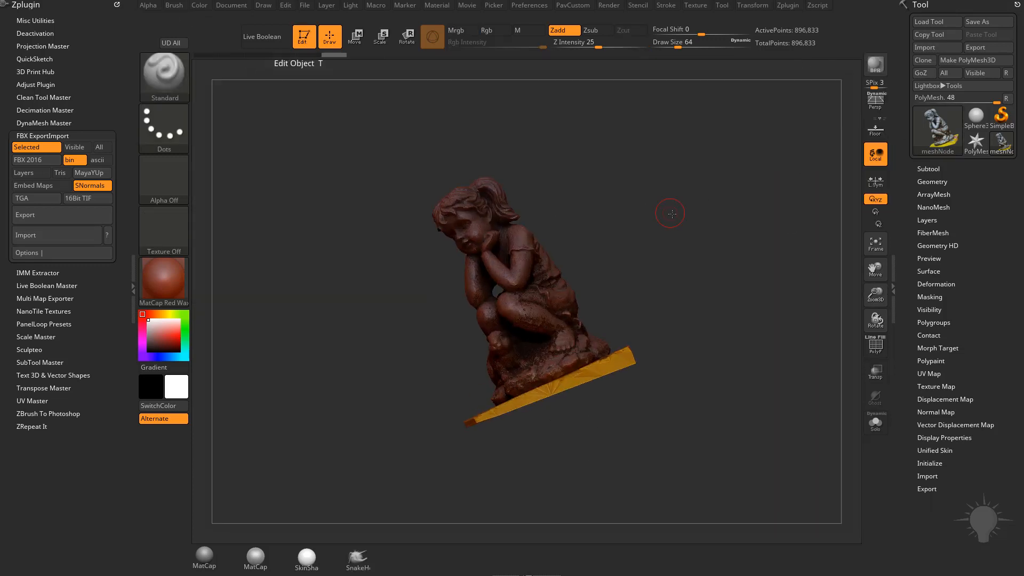
{"action": "mouse_move", "coordinate": [662, 206]}
{"action": "left_mouse_down"}
{"action": "mouse_move", "coordinate": [708, 242]}
{"action": "mouse_move", "coordinate": [706, 263]}
{"action": "mouse_move", "coordinate": [760, 268]}
{"action": "left_mouse_up"}
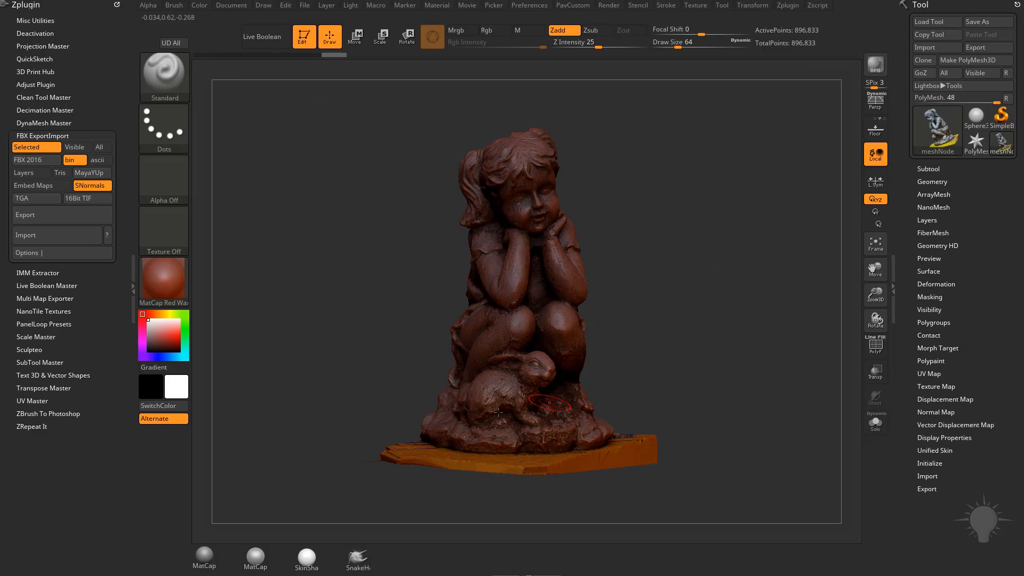
Try the Flat Color material on the statue, and settle on SkinShade4
{"action": "left_click", "coordinate": [168, 284]}
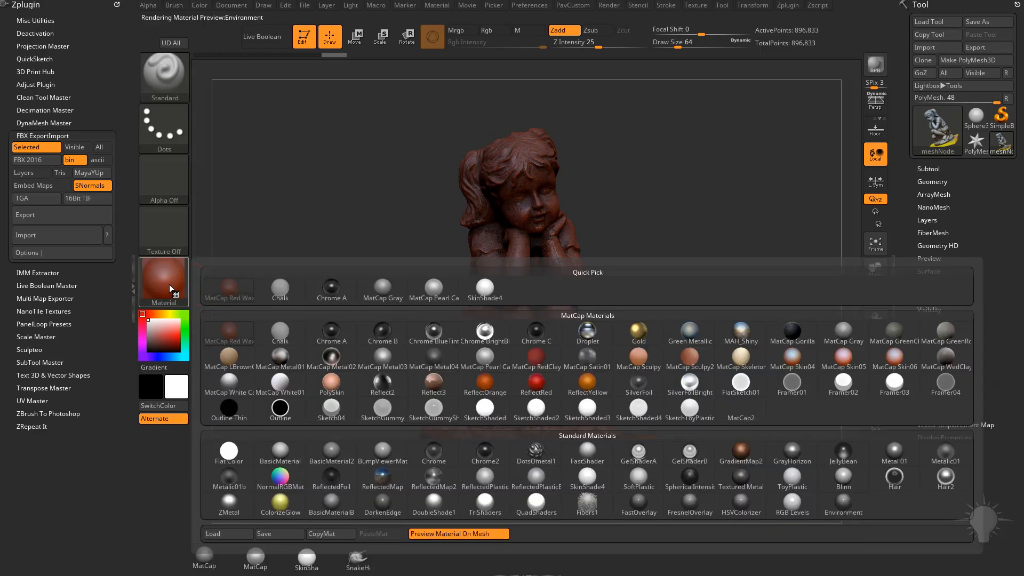
{"action": "left_click", "coordinate": [229, 450]}
{"action": "left_click_drag", "start_coordinate": [605, 229], "coordinate": [362, 521]}
{"action": "left_click", "coordinate": [307, 558]}
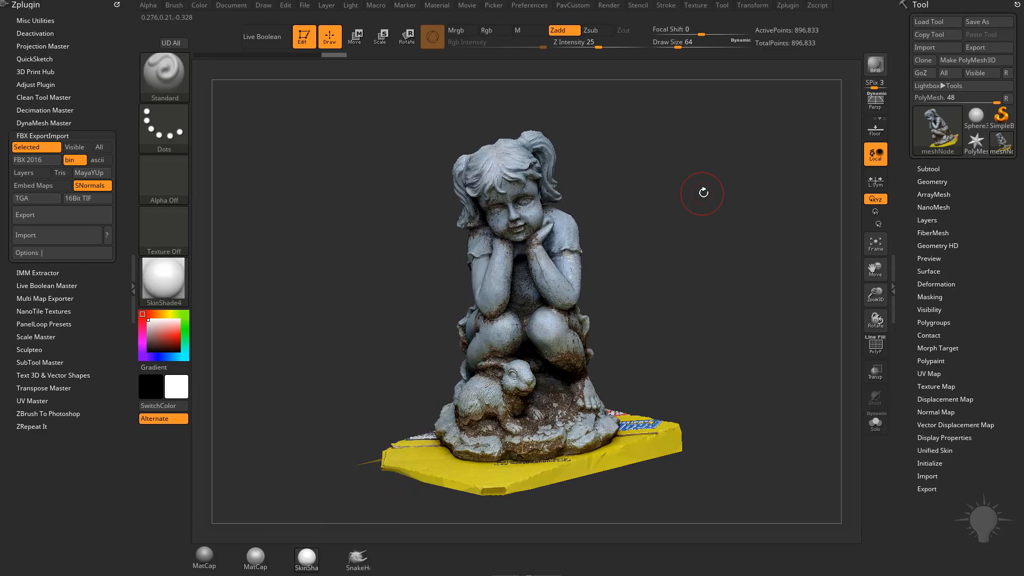
{"action": "left_click", "coordinate": [184, 281]}
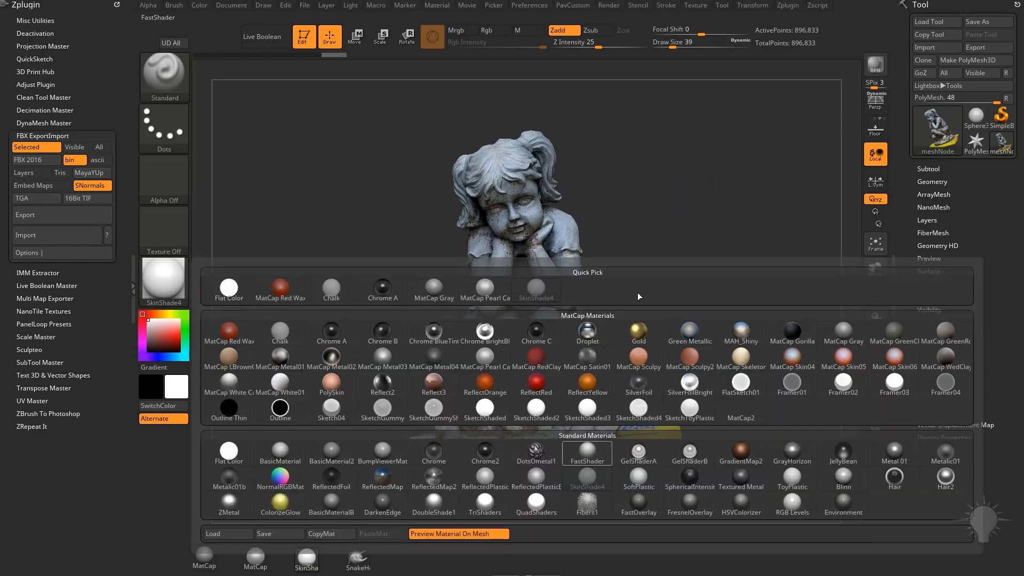
Examine the textured surface detail on the rabbit up close and the properties of the assigned texture map
{"action": "left_click_drag", "start_coordinate": [732, 213], "coordinate": [779, 193]}
{"action": "mouse_move", "coordinate": [736, 249]}
{"action": "left_mouse_down"}
{"action": "mouse_move", "coordinate": [782, 238]}
{"action": "mouse_move", "coordinate": [802, 187]}
{"action": "left_mouse_up"}
{"action": "mouse_move", "coordinate": [802, 187]}
{"action": "left_mouse_down", "text": "alt"}
{"action": "mouse_move", "coordinate": [770, 286]}
{"action": "mouse_move", "coordinate": [817, 262]}
{"action": "mouse_move", "coordinate": [699, 240]}
{"action": "left_mouse_up", "text": "alt"}
{"action": "left_click_drag", "start_coordinate": [699, 240], "coordinate": [812, 254]}
{"action": "left_click_drag", "start_coordinate": [815, 407], "coordinate": [782, 344], "text": "alt"}
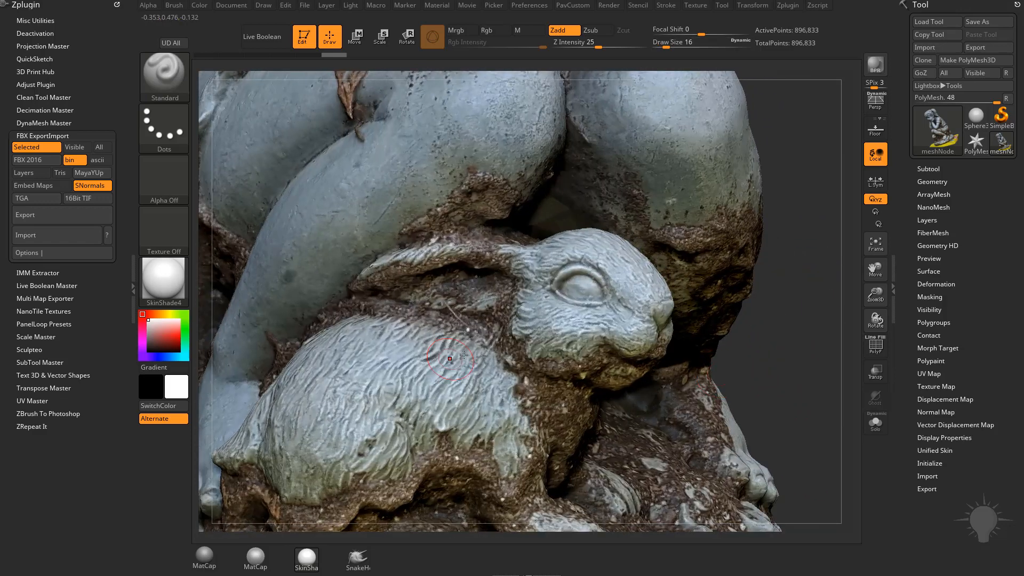
{"action": "left_click", "coordinate": [931, 386]}
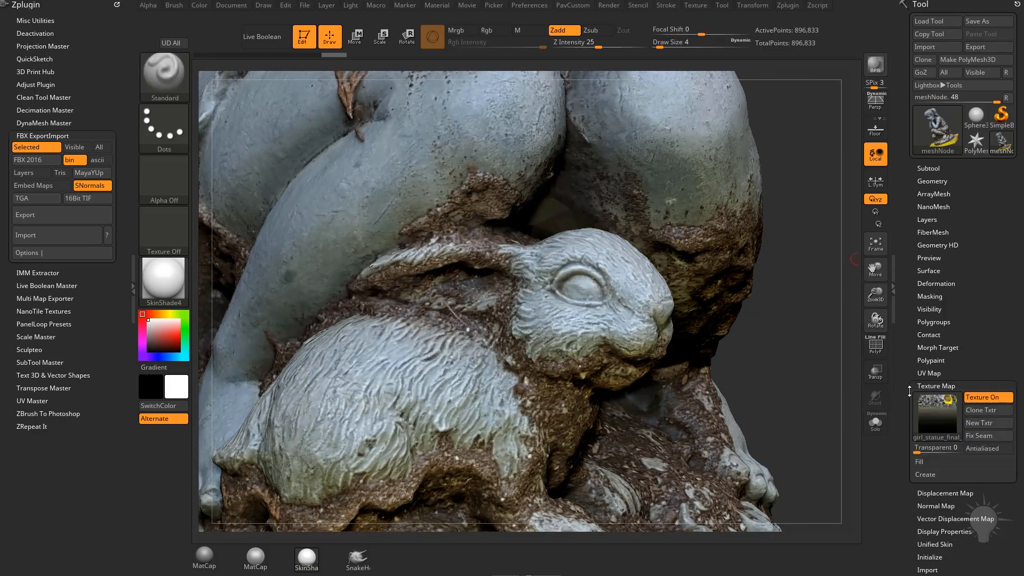
{"action": "mouse_move", "coordinate": [932, 365]}
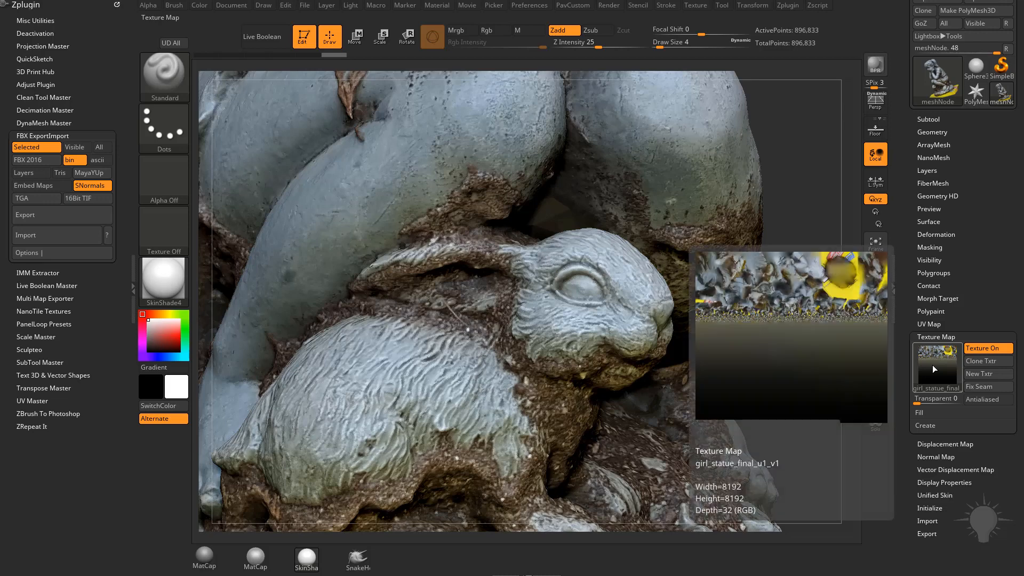
Hide the lower part of the yellow base with a SelectRect selection across it from a side view
{"action": "mouse_move", "coordinate": [811, 201]}
{"action": "left_mouse_down", "text": "alt"}
{"action": "mouse_move", "coordinate": [768, 179]}
{"action": "mouse_move", "coordinate": [721, 266]}
{"action": "mouse_move", "coordinate": [731, 291]}
{"action": "mouse_move", "coordinate": [525, 358]}
{"action": "left_mouse_up", "text": "alt"}
{"action": "key", "text": "s"}
{"action": "mouse_move", "coordinate": [429, 313]}
{"action": "left_mouse_down"}
{"action": "mouse_move", "coordinate": [686, 297]}
{"action": "mouse_move", "coordinate": [640, 215]}
{"action": "mouse_move", "coordinate": [459, 213]}
{"action": "mouse_move", "coordinate": [448, 199]}
{"action": "mouse_move", "coordinate": [736, 237]}
{"action": "mouse_move", "coordinate": [731, 224]}
{"action": "mouse_move", "coordinate": [708, 241]}
{"action": "mouse_move", "coordinate": [713, 205]}
{"action": "left_mouse_up"}
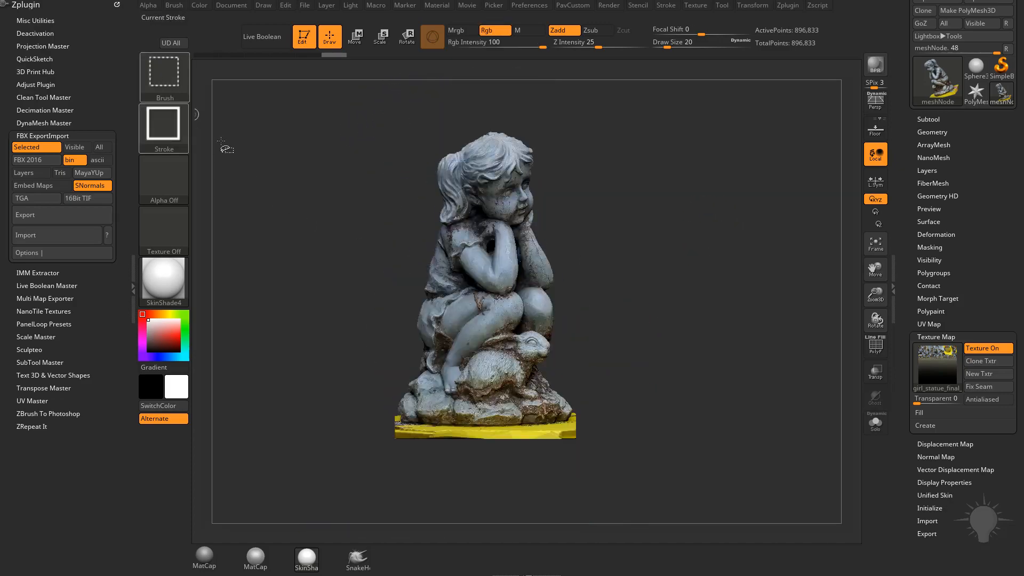
{"action": "left_click_drag", "start_coordinate": [708, 518], "coordinate": [347, 423], "text": "ctrl+shift"}
{"action": "left_click_drag", "start_coordinate": [725, 348], "coordinate": [273, 212]}
{"action": "left_click", "coordinate": [274, 211], "text": "ctrl+shift"}
Hide the protruding corners of the yellow base with SelectLasso, and delete all hidden geometry
{"action": "left_click", "coordinate": [181, 82]}
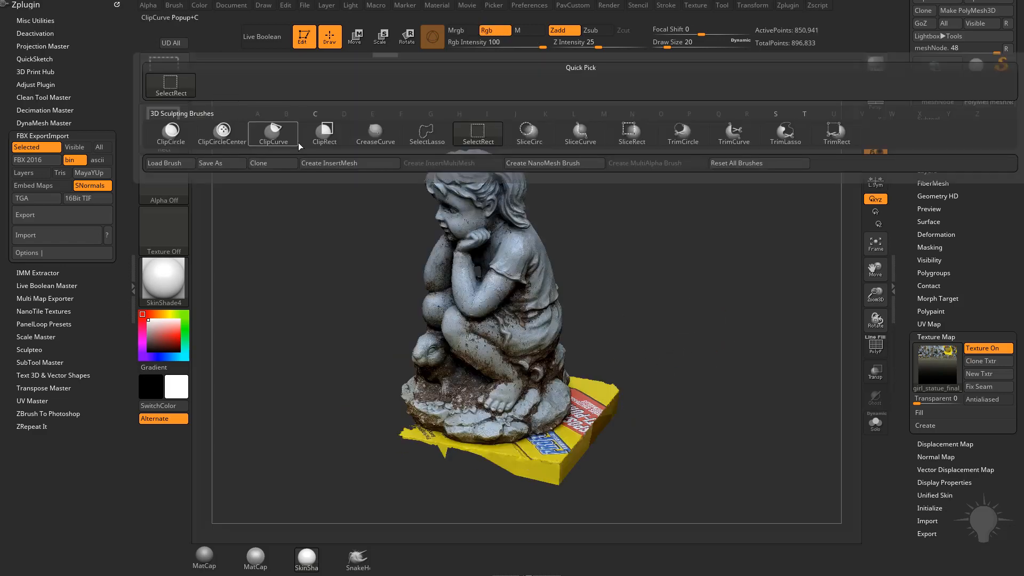
{"action": "left_click", "coordinate": [426, 137]}
{"action": "mouse_move", "coordinate": [676, 306]}
{"action": "left_mouse_down"}
{"action": "mouse_move", "coordinate": [663, 365]}
{"action": "mouse_move", "coordinate": [614, 244]}
{"action": "left_mouse_up"}
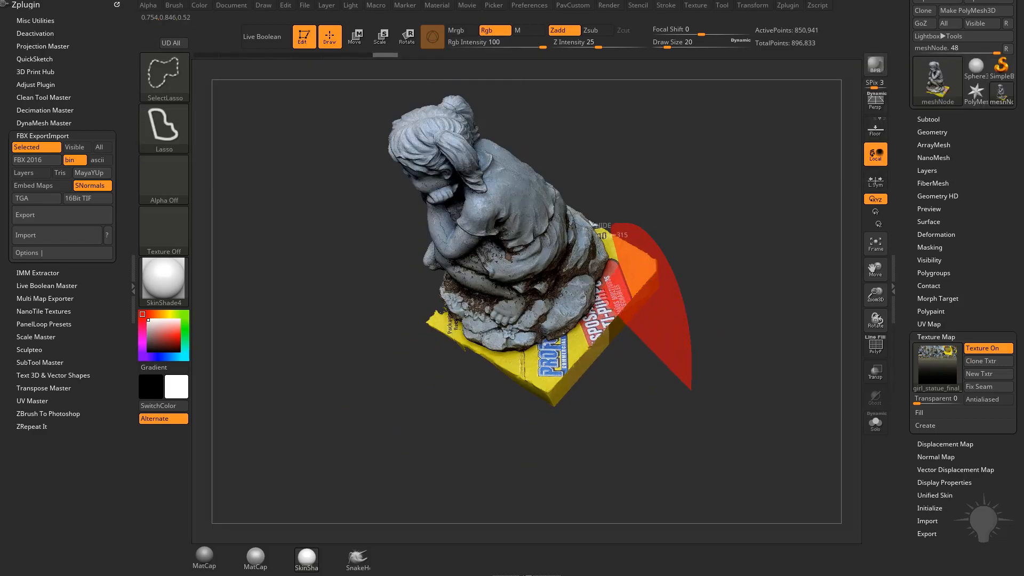
{"action": "mouse_move", "coordinate": [542, 349]}
{"action": "left_mouse_down", "text": "ctrl+alt+shift"}
{"action": "mouse_move", "coordinate": [674, 407]}
{"action": "mouse_move", "coordinate": [685, 396]}
{"action": "mouse_move", "coordinate": [697, 258]}
{"action": "mouse_move", "coordinate": [718, 290]}
{"action": "mouse_move", "coordinate": [664, 320]}
{"action": "mouse_move", "coordinate": [544, 339]}
{"action": "left_mouse_up", "text": "ctrl+alt+shift"}
{"action": "key", "text": "space"}
{"action": "left_click", "coordinate": [724, 239]}
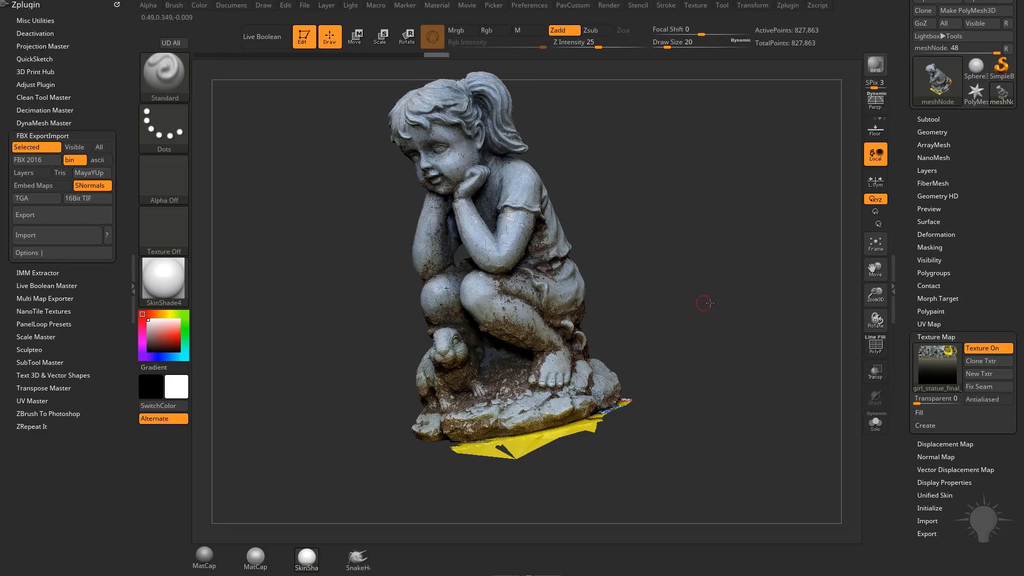
Transfer the texture map's colour to polypaint on the statue and leave the texture map turned off
{"action": "left_click_drag", "start_coordinate": [705, 303], "coordinate": [718, 304]}
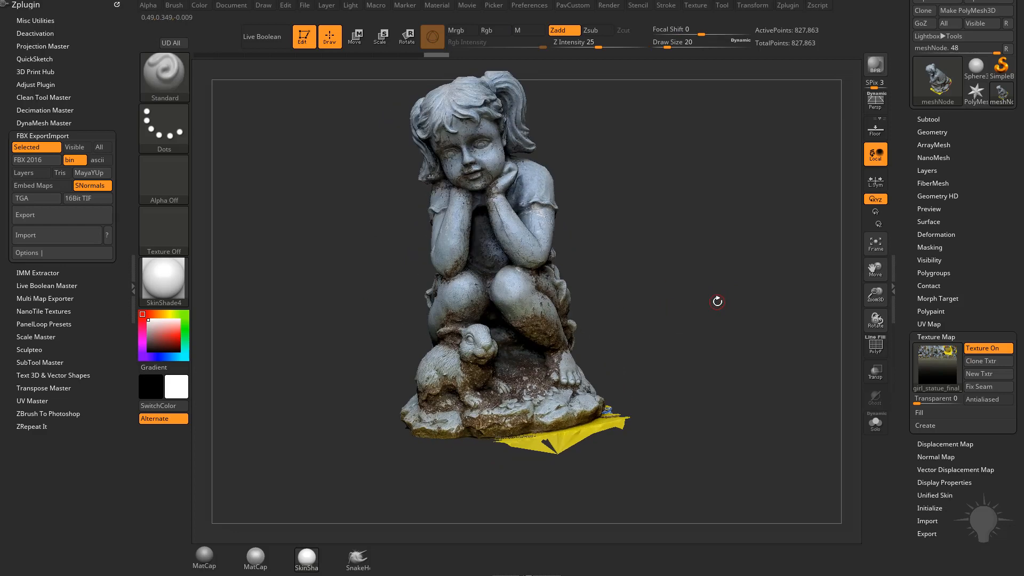
{"action": "left_click_drag", "start_coordinate": [624, 243], "coordinate": [812, 242]}
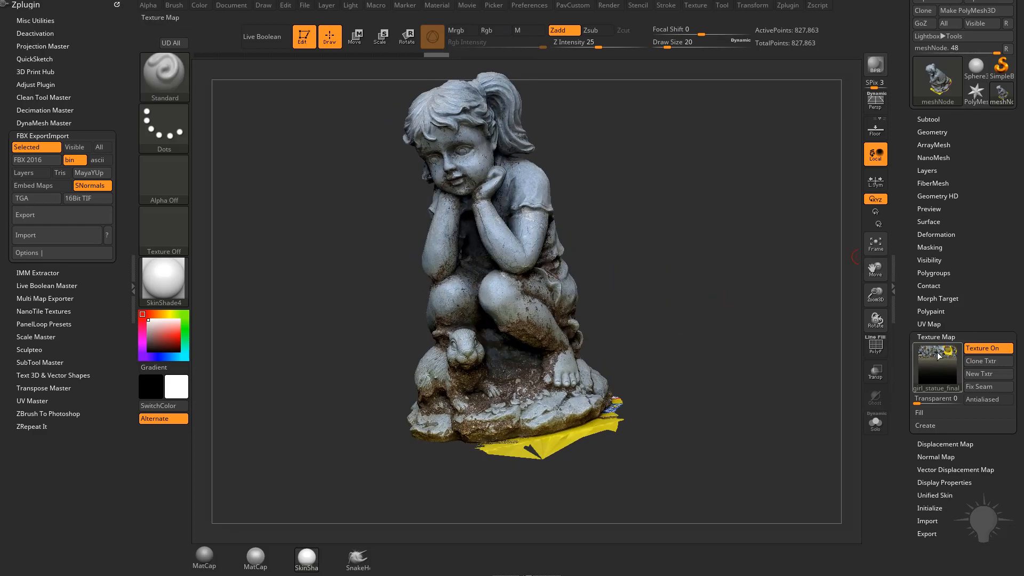
{"action": "left_click_drag", "start_coordinate": [822, 299], "coordinate": [659, 226]}
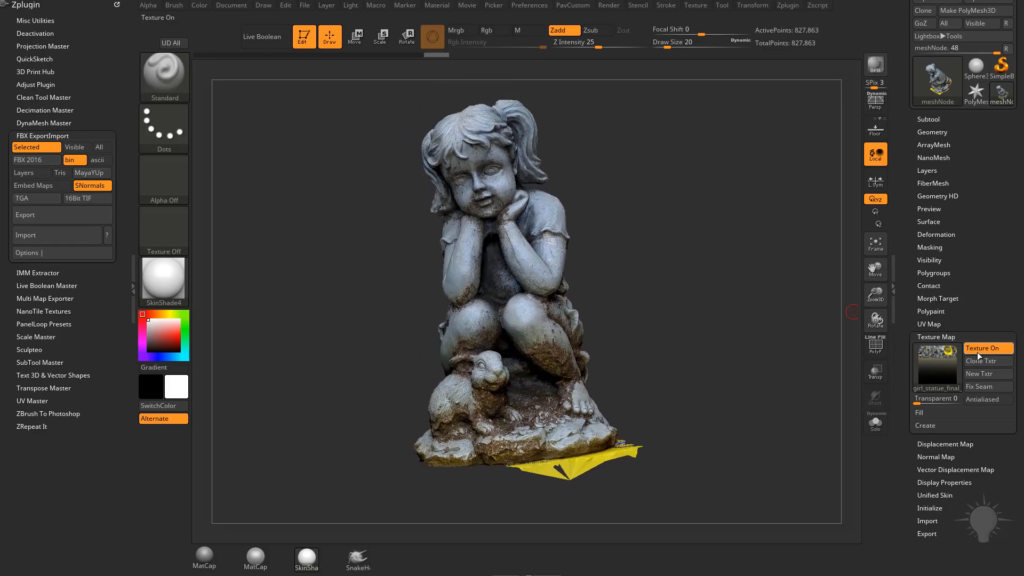
{"action": "left_click", "coordinate": [941, 338]}
{"action": "mouse_move", "coordinate": [777, 322]}
{"action": "left_mouse_down", "text": "alt"}
{"action": "mouse_move", "coordinate": [811, 400]}
{"action": "mouse_move", "coordinate": [778, 315]}
{"action": "left_mouse_up", "text": "alt"}
{"action": "left_click_drag", "start_coordinate": [766, 195], "coordinate": [782, 321], "text": "alt"}
{"action": "left_click", "coordinate": [949, 336]}
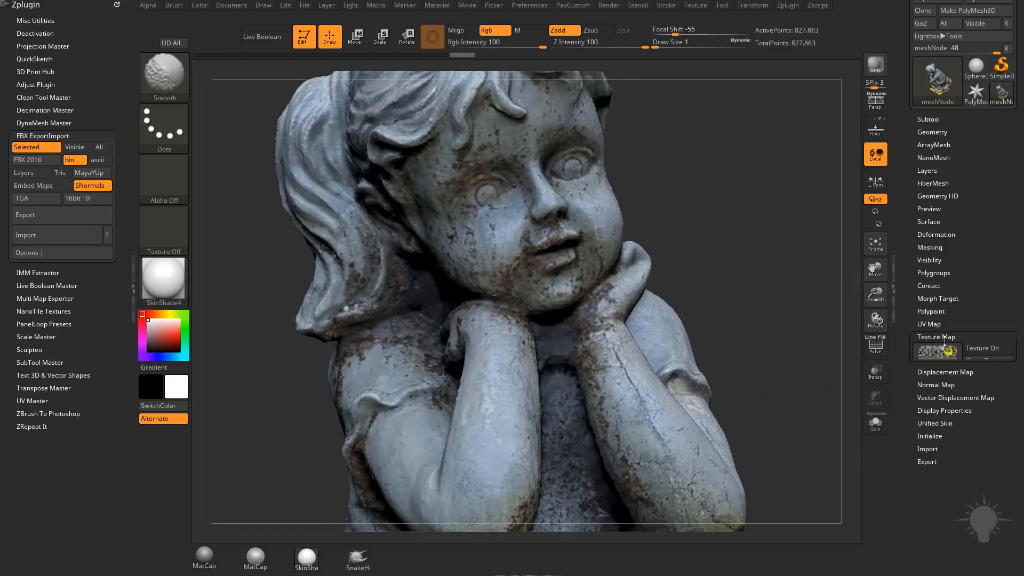
{"action": "left_click", "coordinate": [984, 349]}
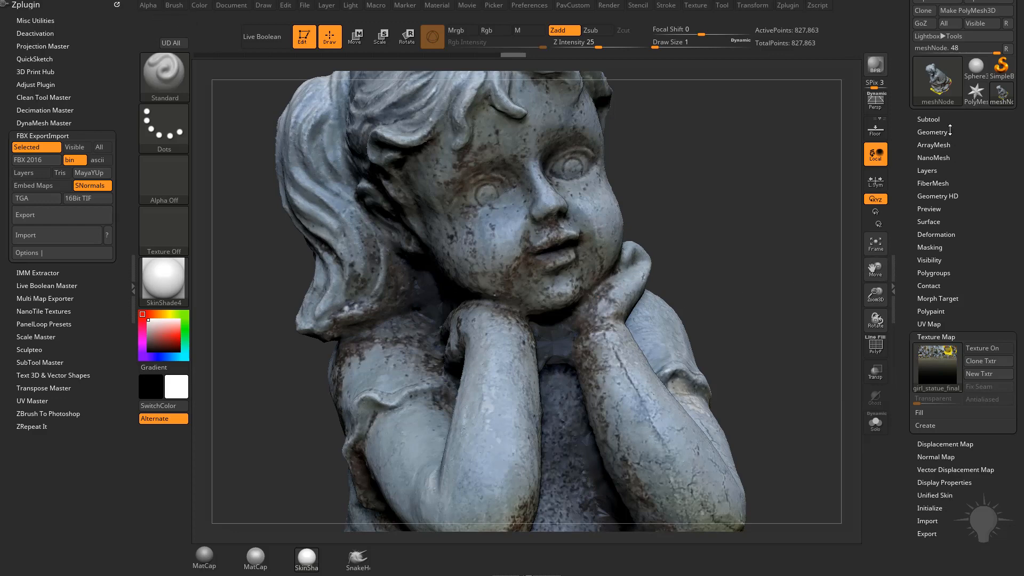
Turn off polypaint display for the meshNode subtool and apply the MatCap Gray material to view the bare sculpt
{"action": "left_click", "coordinate": [936, 119]}
{"action": "mouse_move", "coordinate": [992, 134]}
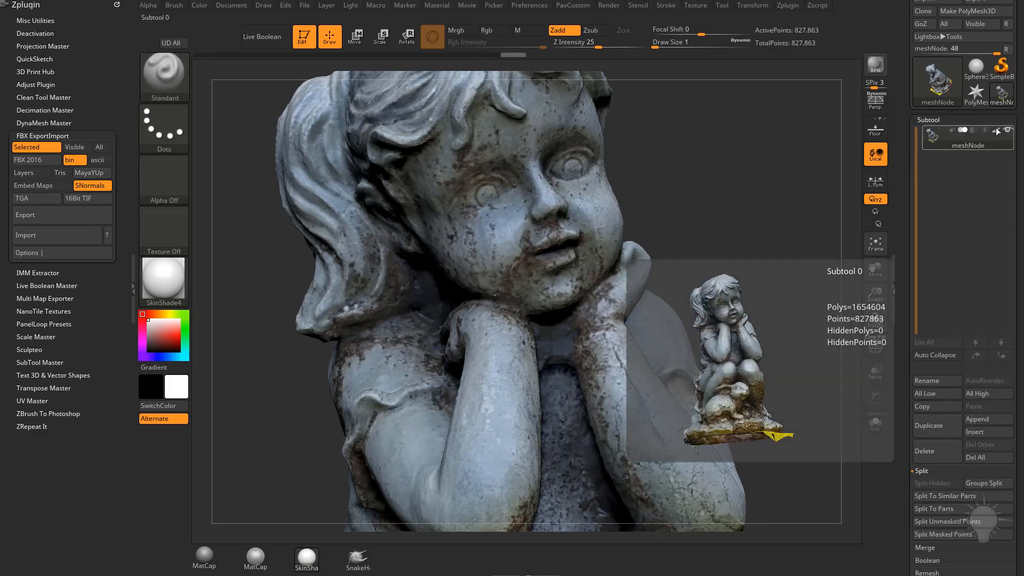
{"action": "left_click", "coordinate": [997, 130]}
{"action": "left_click", "coordinate": [204, 558]}
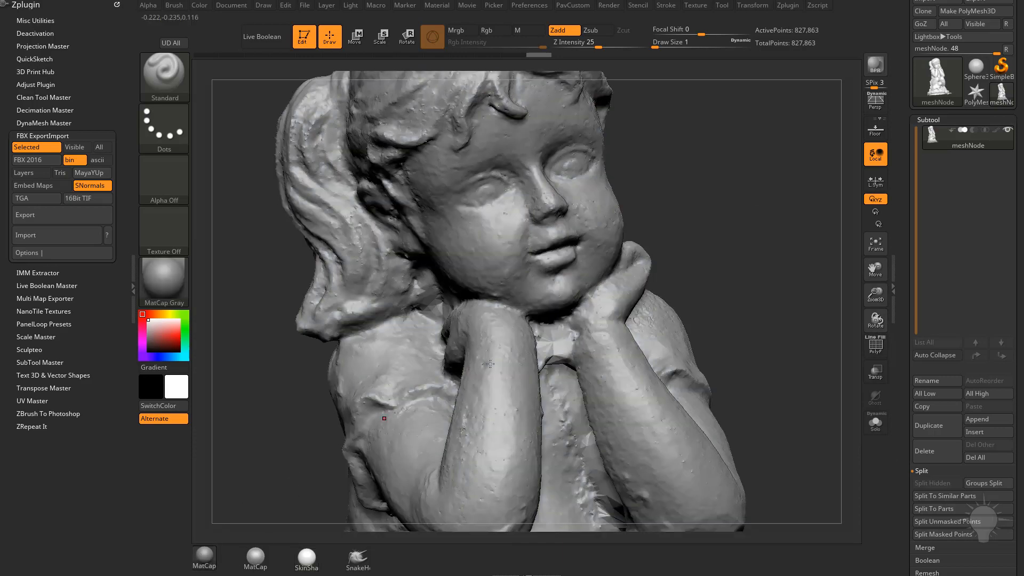
{"action": "left_click_drag", "start_coordinate": [730, 260], "coordinate": [738, 301]}
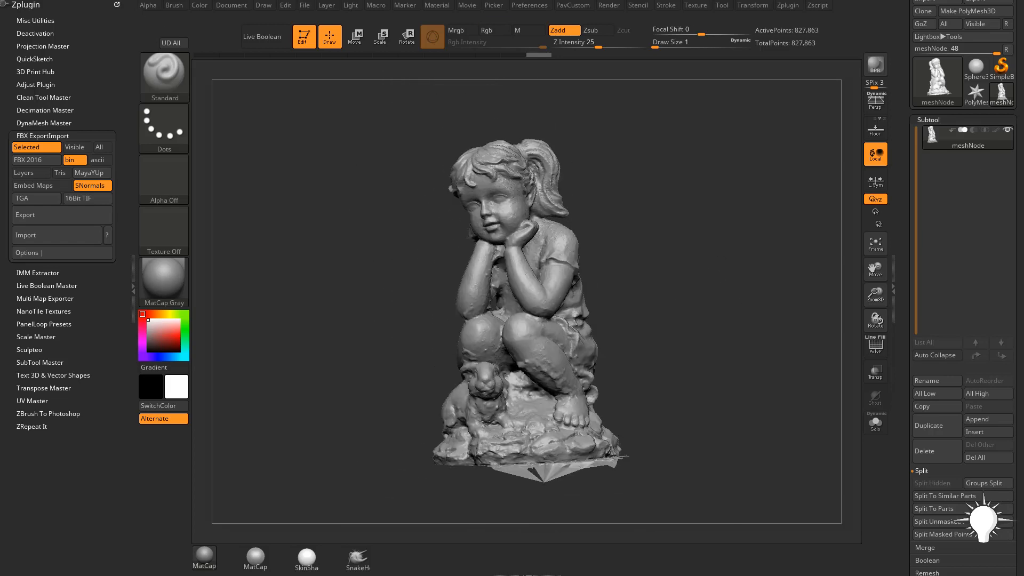